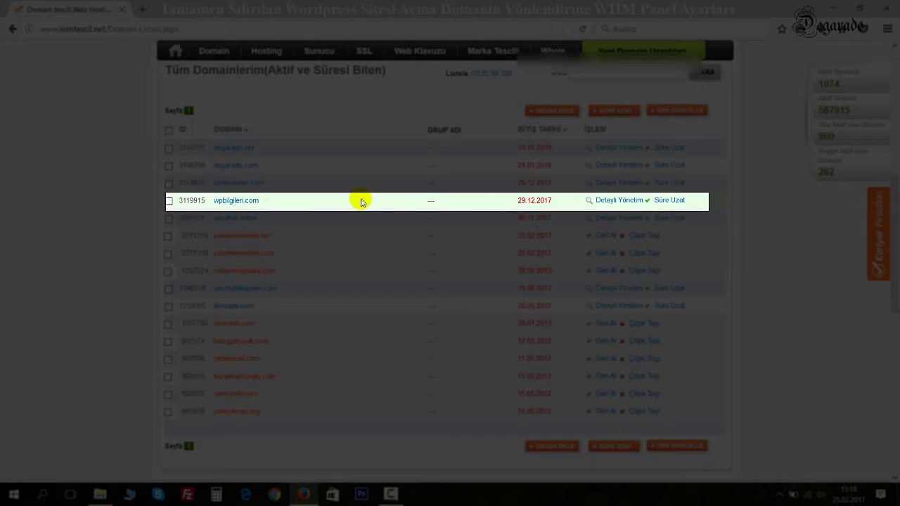
Step: Open wpbilgileri.com's Host Name (DNS) management and select 'Müşteri özel Dns'ler'
click(612, 201)
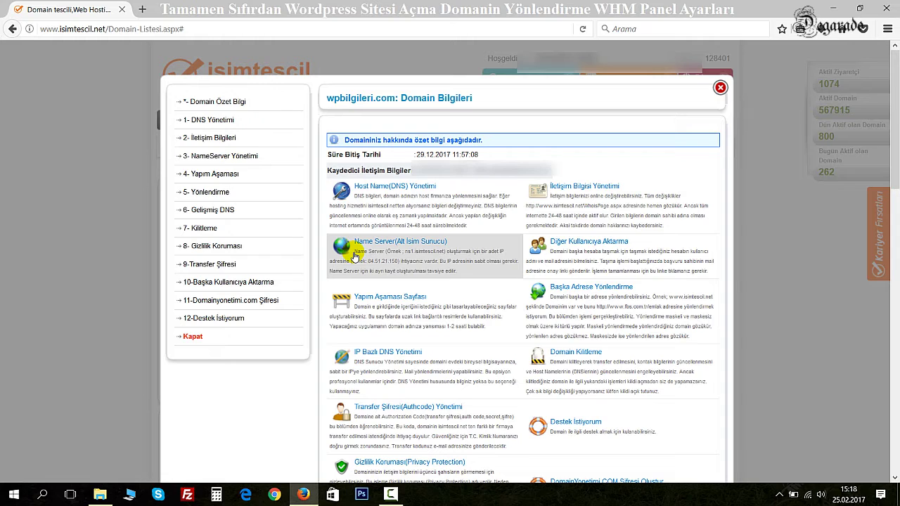
click(371, 209)
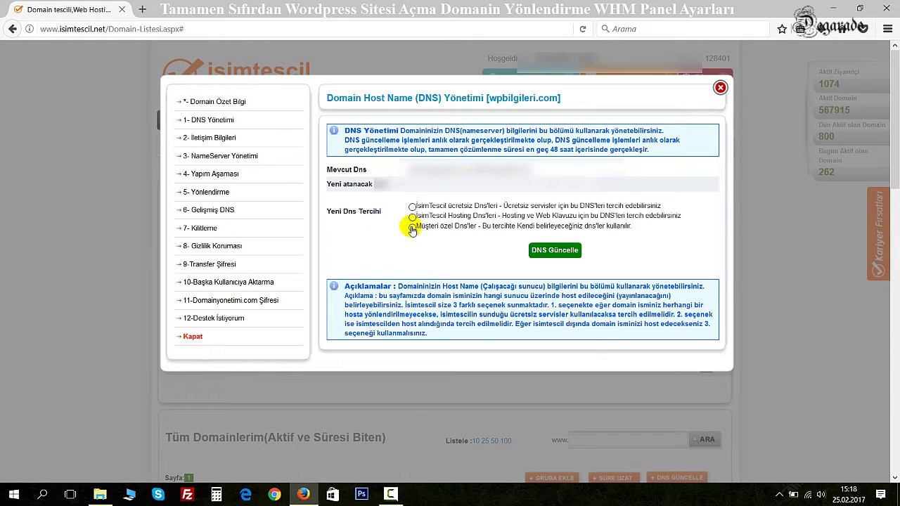
drag(327, 169, 375, 175)
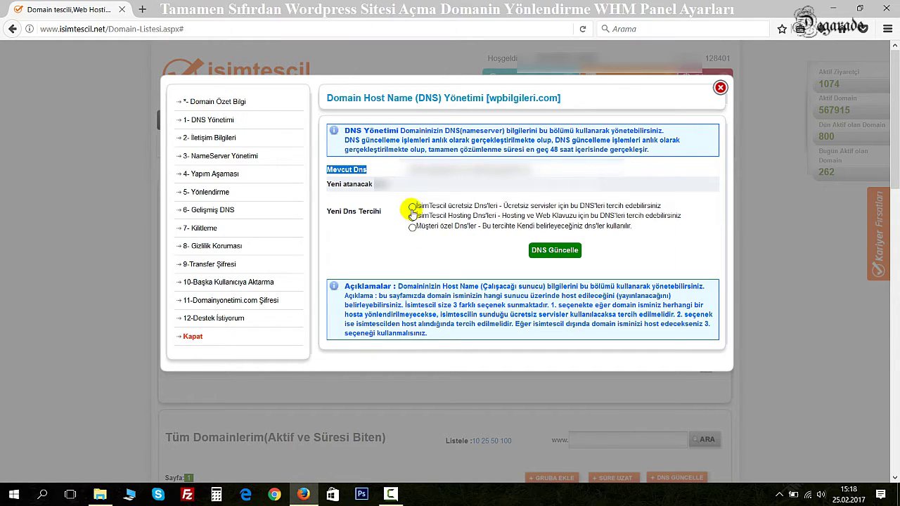
drag(331, 211, 381, 211)
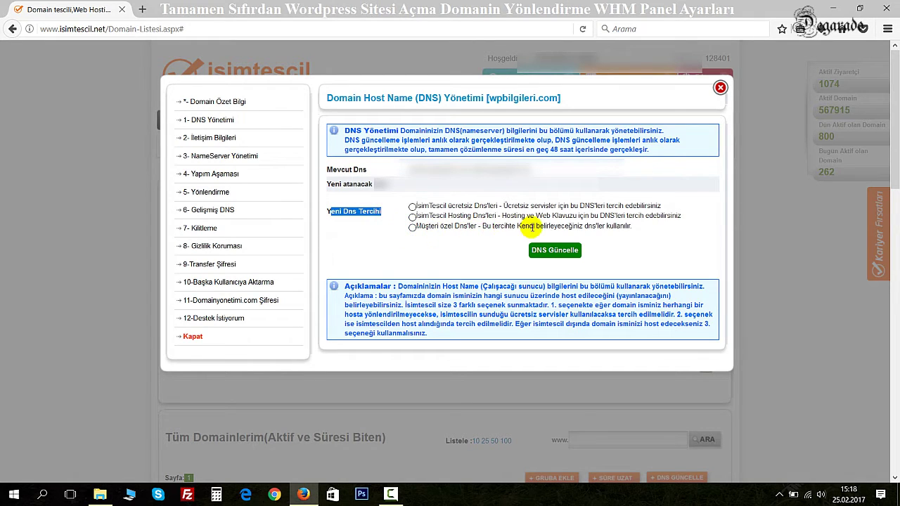
click(413, 227)
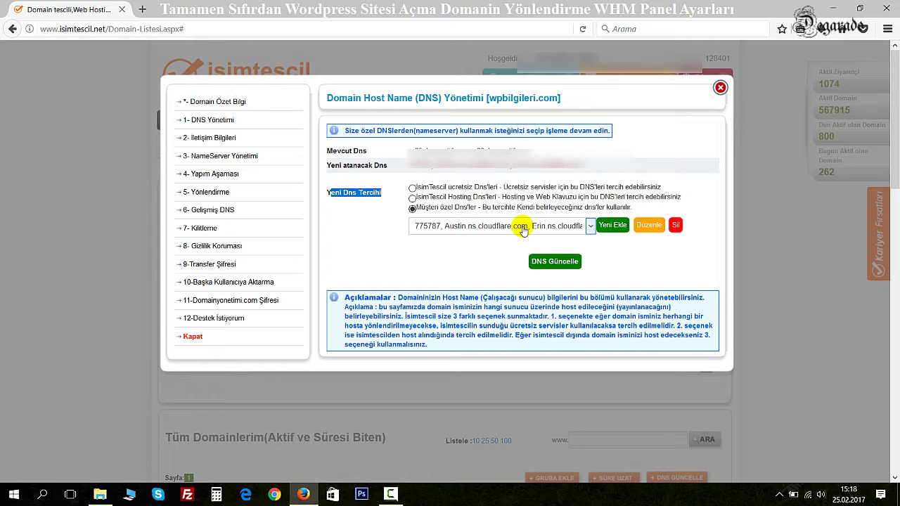
Step: Add a new custom DNS set for wpbilgileri.com, bringing up blank Dns1–Dns4 fields
click(599, 229)
click(451, 244)
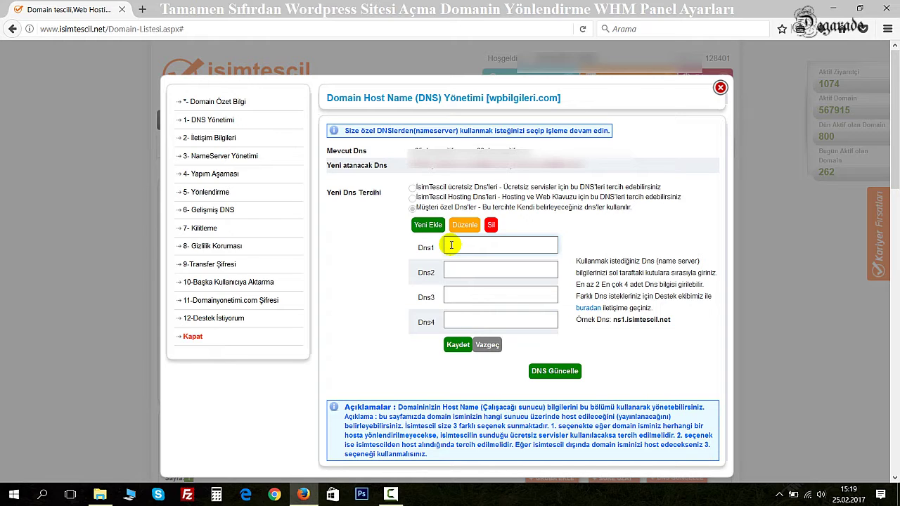
click(450, 270)
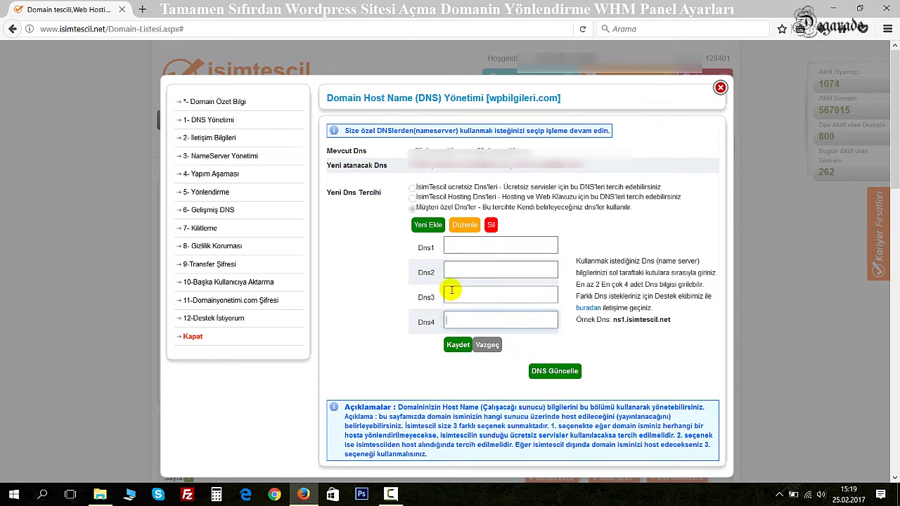
click(455, 241)
click(453, 270)
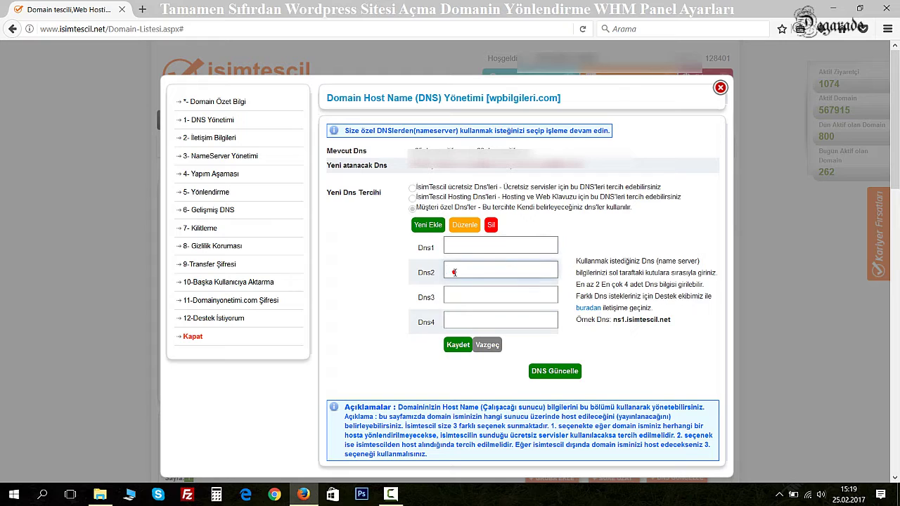
click(455, 246)
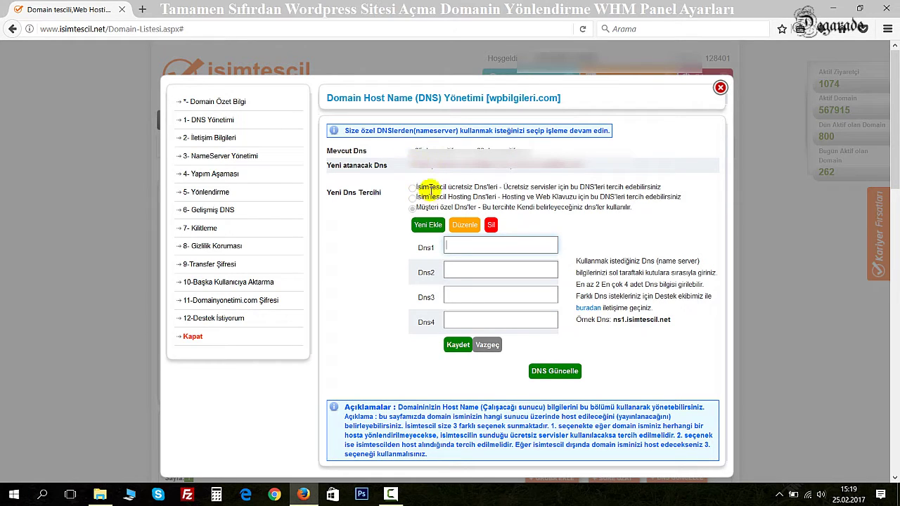
click(451, 268)
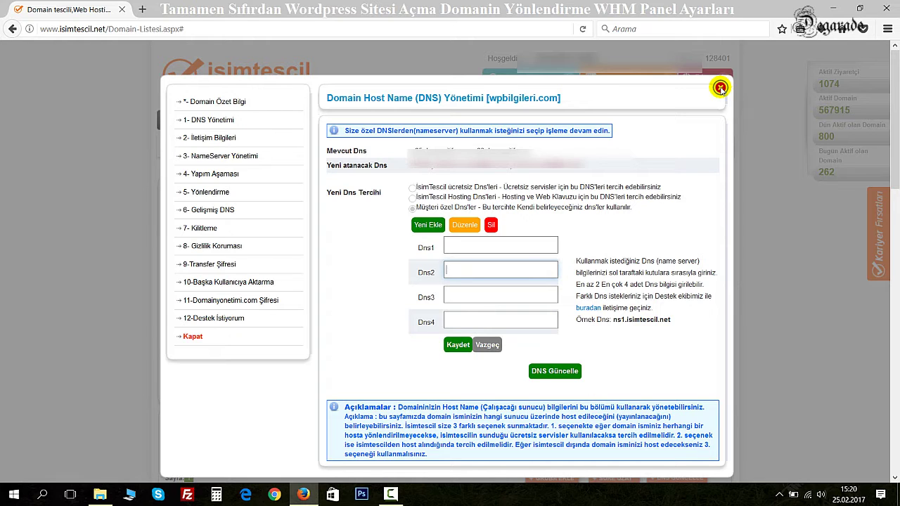
Step: Close the DNS window, log out of isimtescil.net, and paste the server IP into the address bar
click(720, 88)
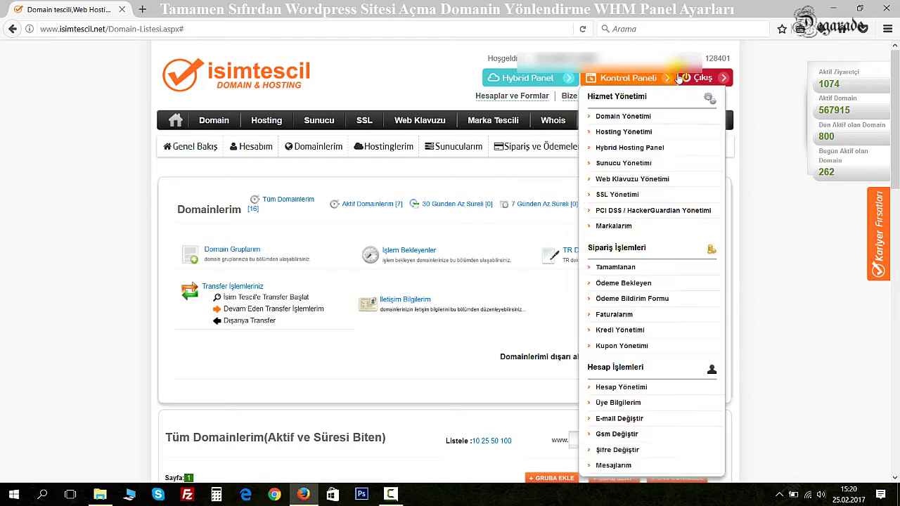
click(703, 78)
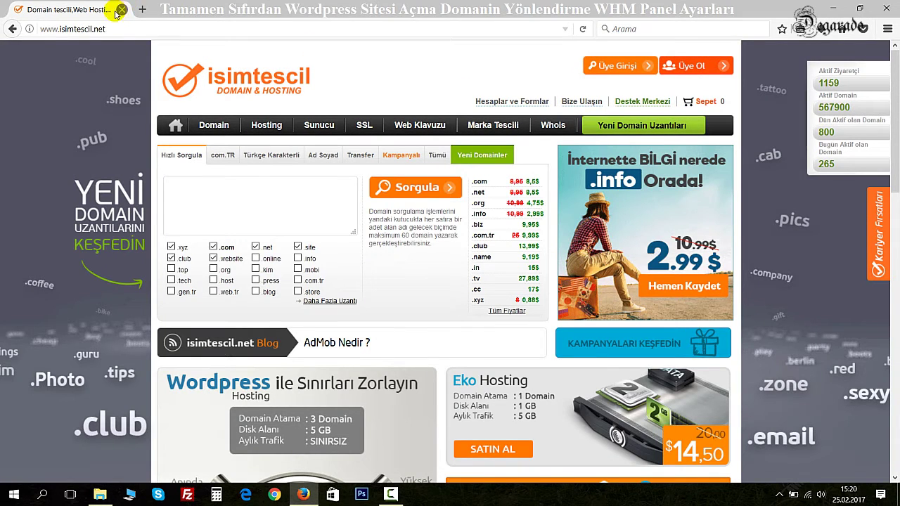
click(144, 29)
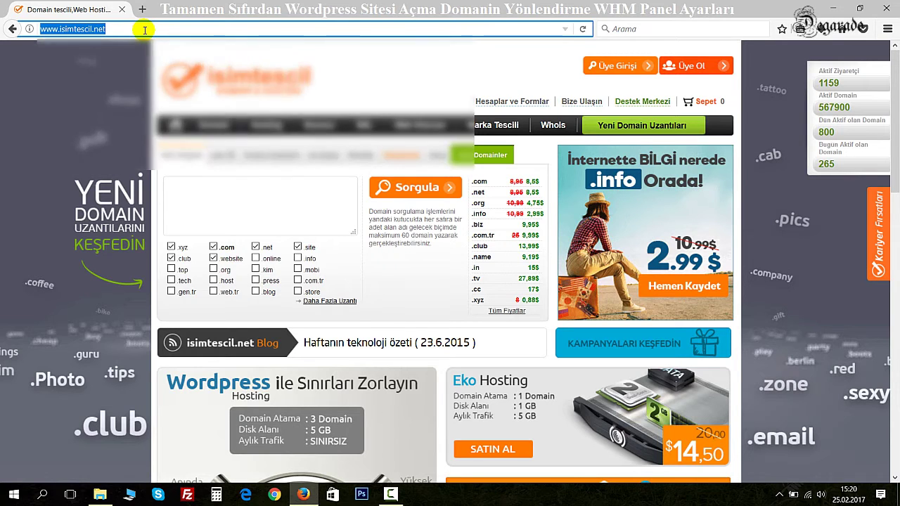
text(193.70.86.151)
Step: Log into WHM at 193.70.86.151:2086 as root with the saved credentials
text(:2086)
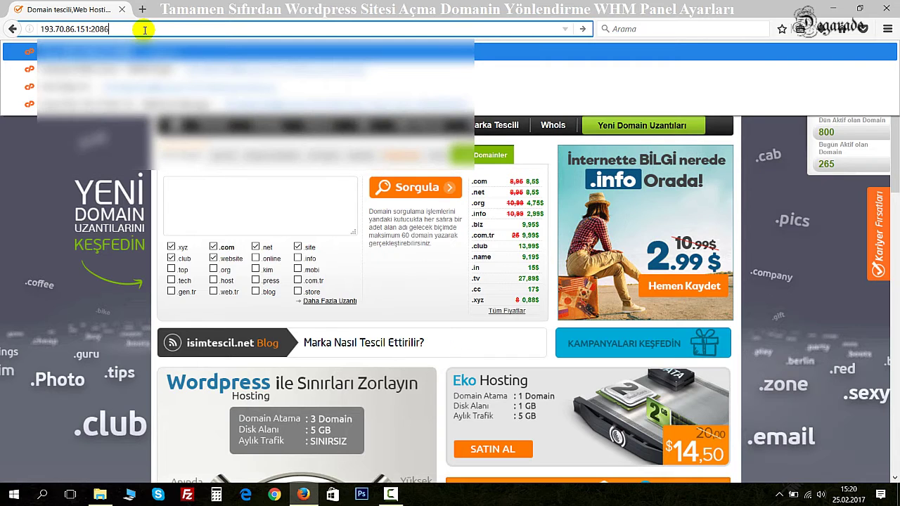
key(Return)
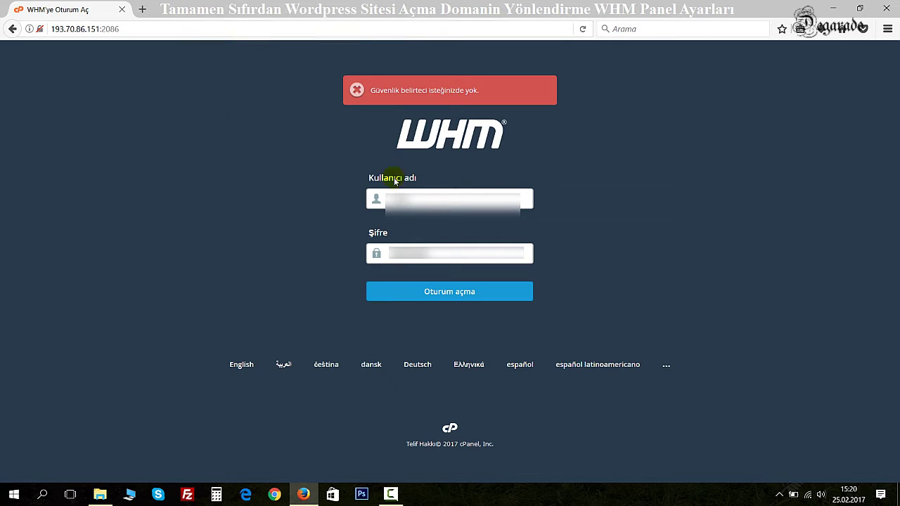
click(412, 198)
click(414, 212)
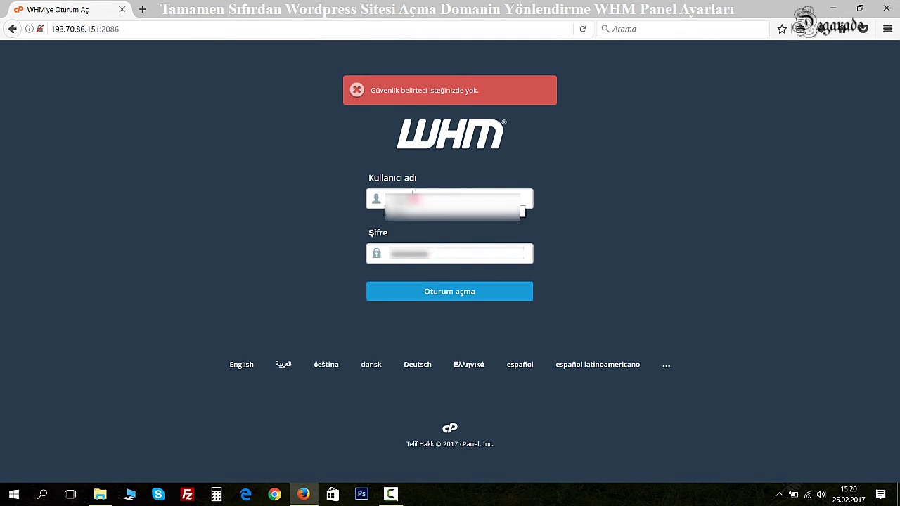
click(404, 255)
click(414, 253)
click(437, 298)
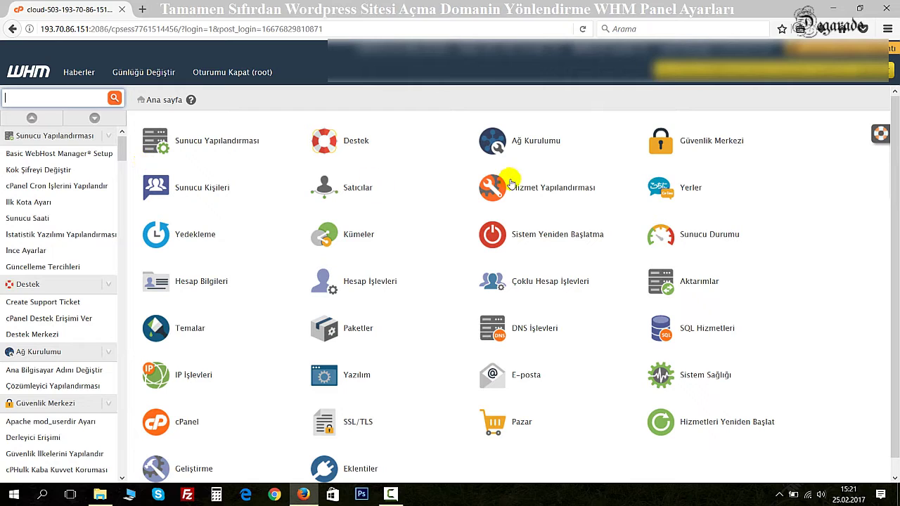
Step: Filter the WHM sidebar with 'Paket' and open Bir Paket Ekle
drag(121, 144, 160, 130)
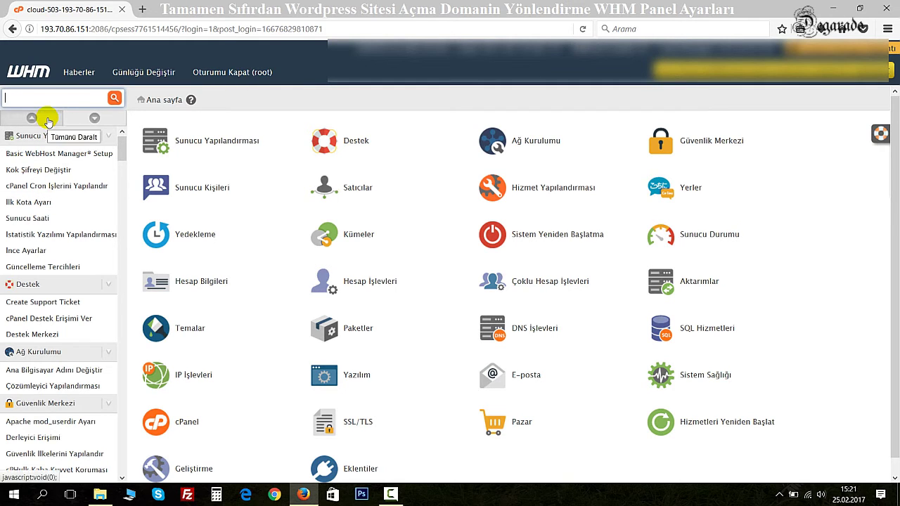
text(Pakket)
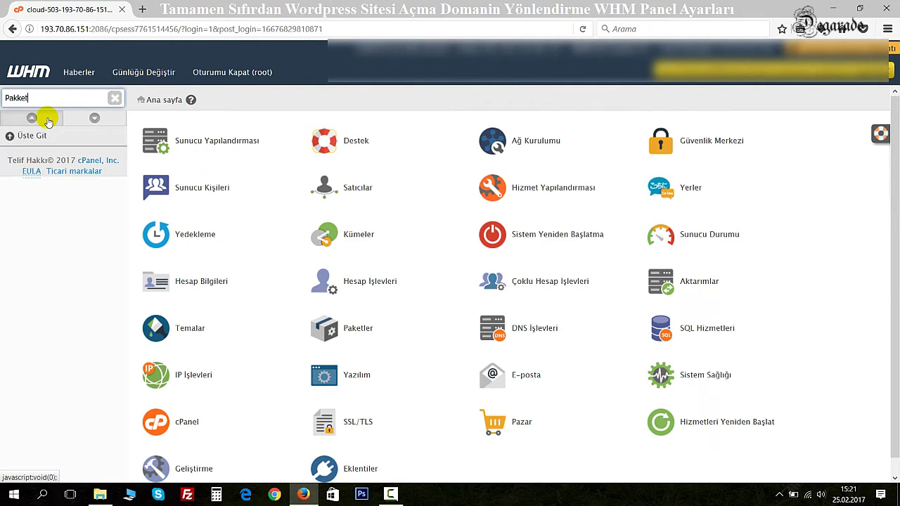
key(BackSpace)
key(BackSpace)
key(BackSpace)
text(et)
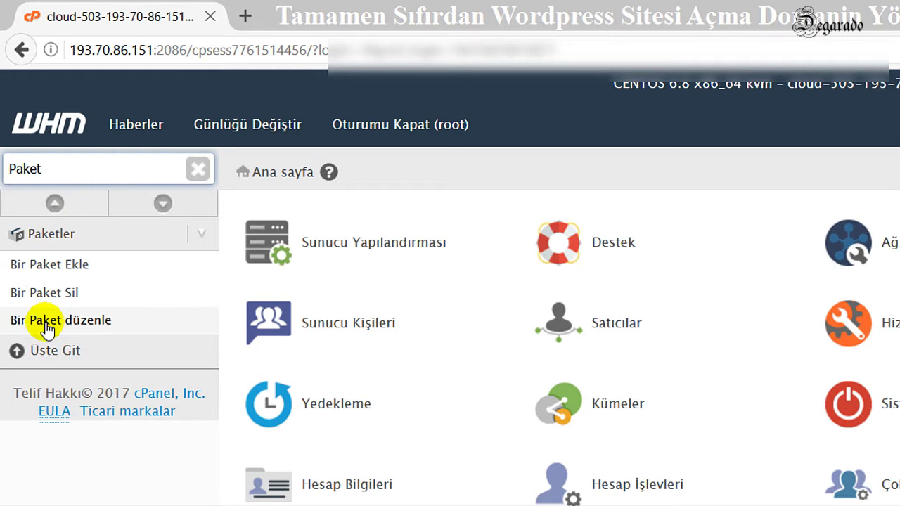
click(54, 265)
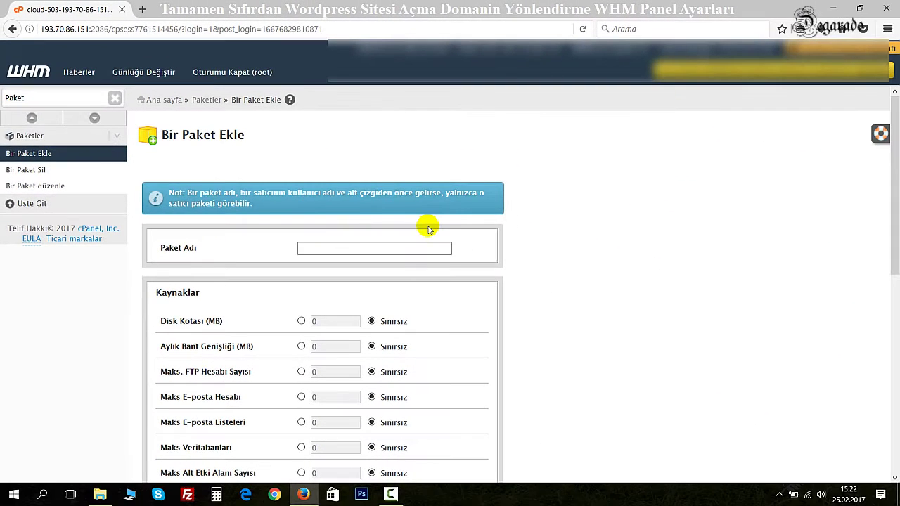
Step: Name the new package 'Kendi Paketim' and review its Kaynaklar resource limits
click(402, 310)
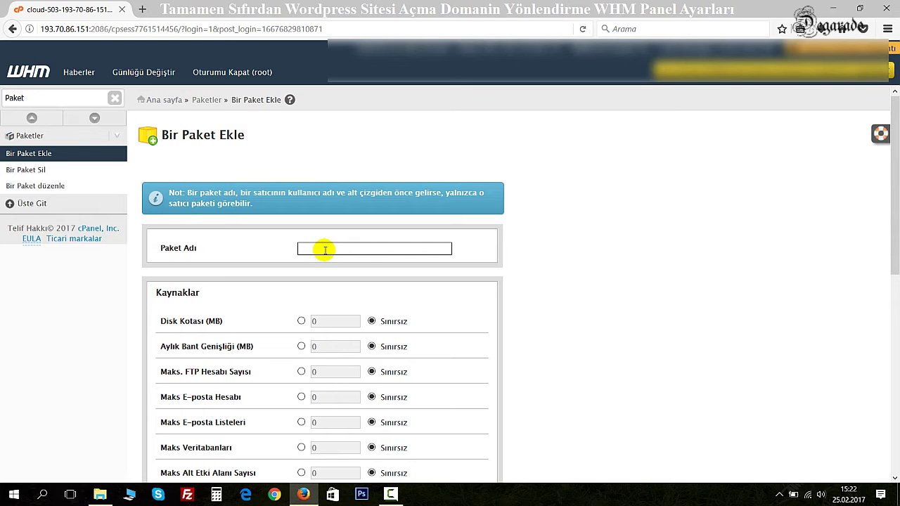
text(endi Paketim)
scroll(583, 311, down, 3)
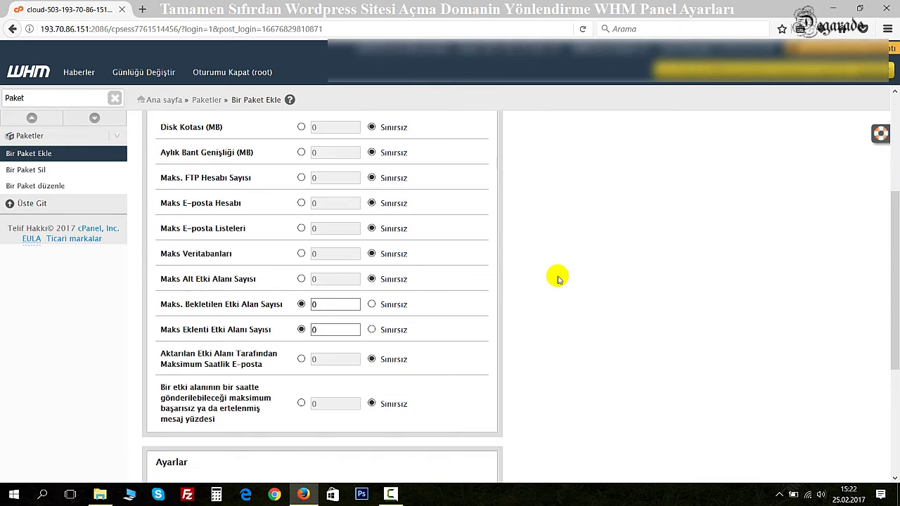
scroll(558, 278, up, 2)
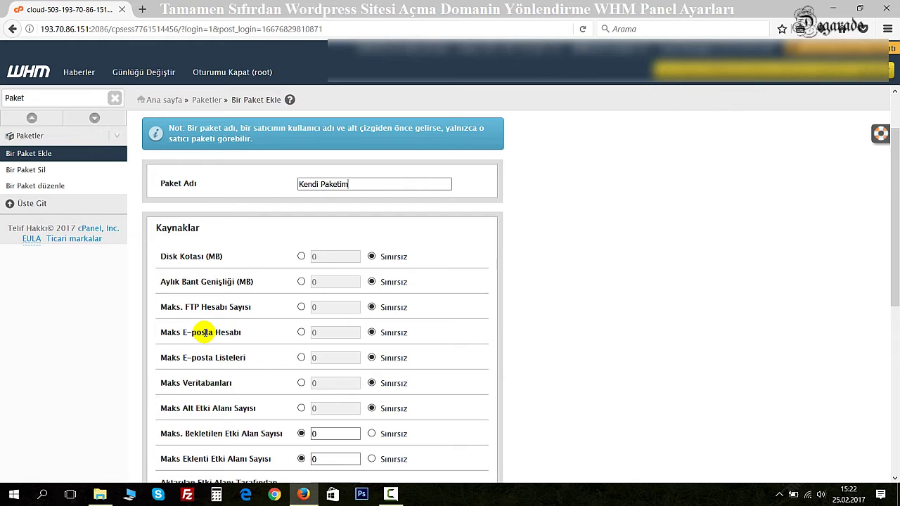
scroll(202, 332, down, 2)
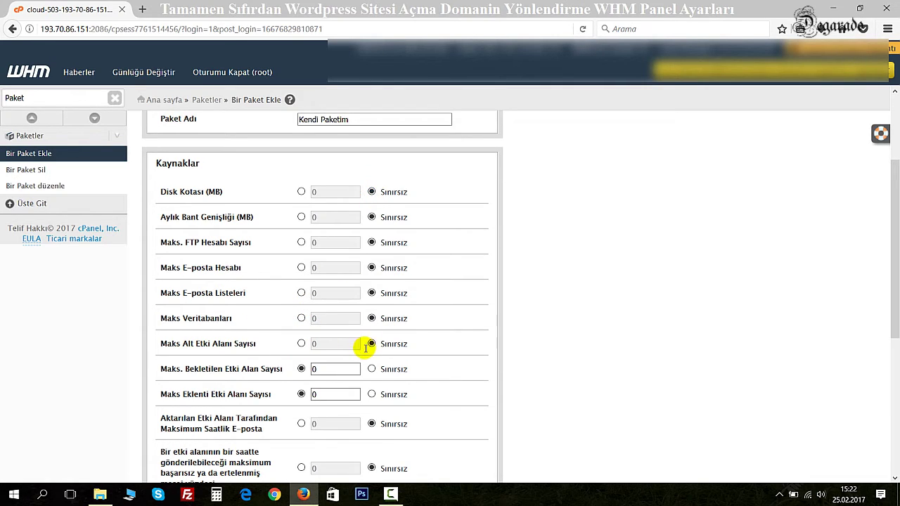
scroll(416, 317, down, 2)
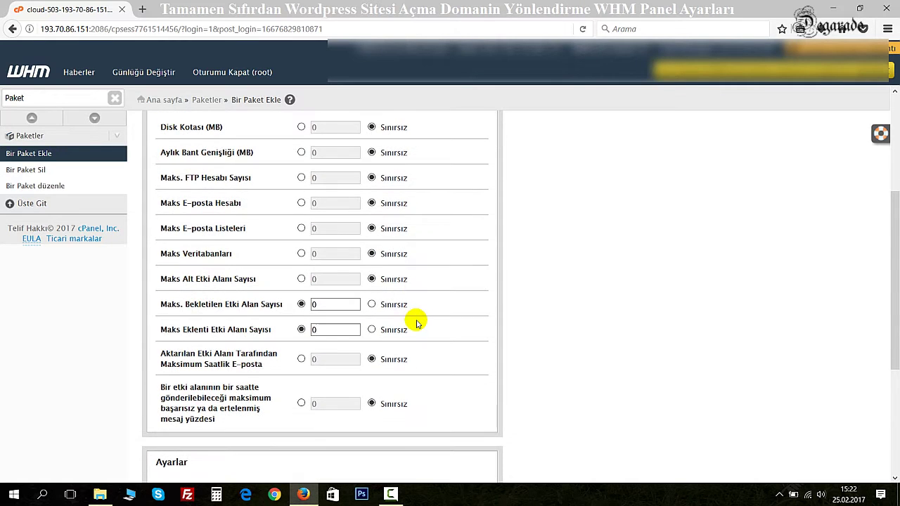
scroll(416, 322, up, 3)
scroll(417, 323, up, 1)
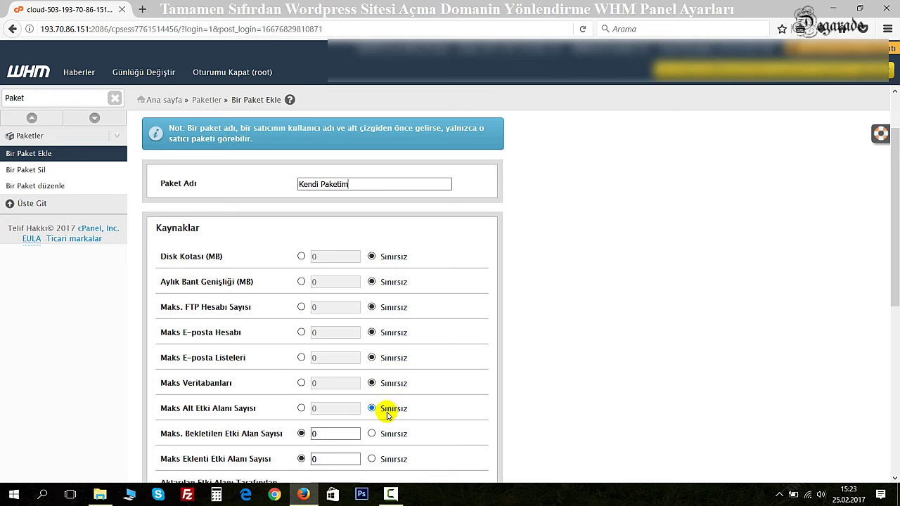
scroll(387, 411, down, 2)
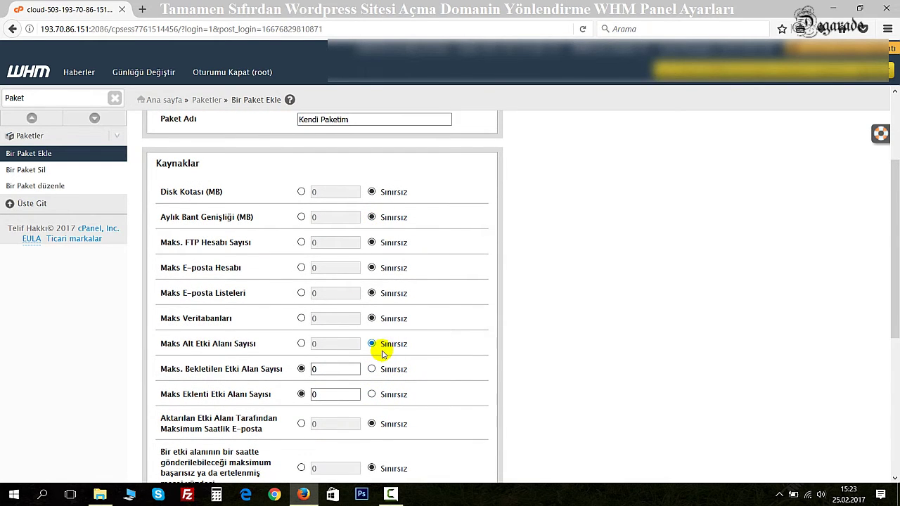
scroll(476, 353, down, 2)
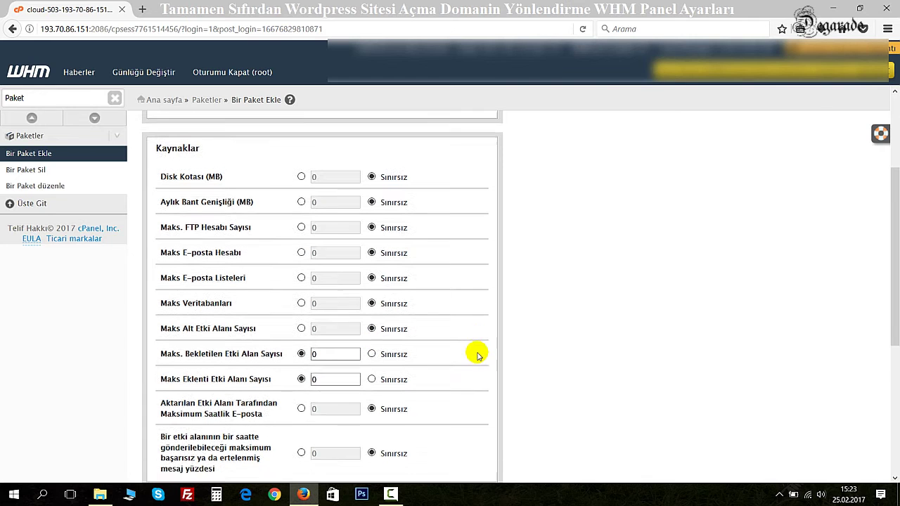
scroll(408, 295, up, 4)
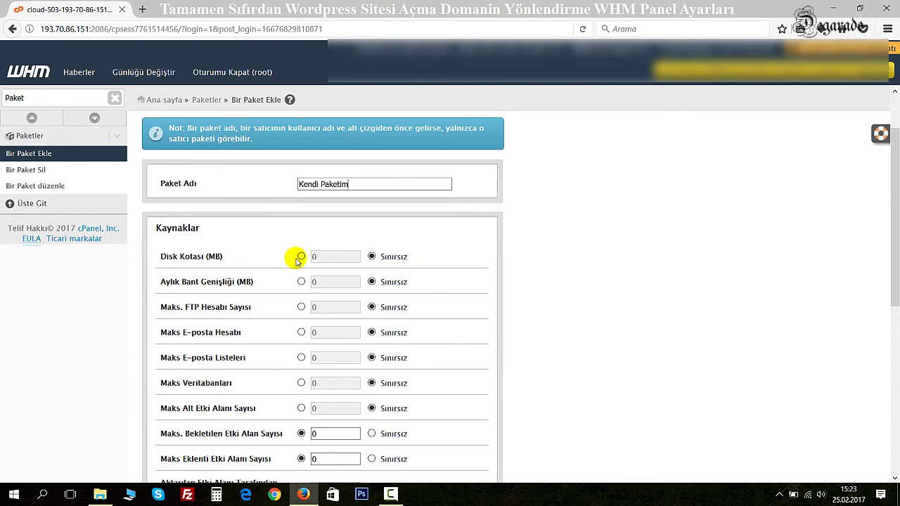
Step: Set the package's Disk Kotası to Sınırsız instead of a fixed value
click(302, 257)
key(Tab)
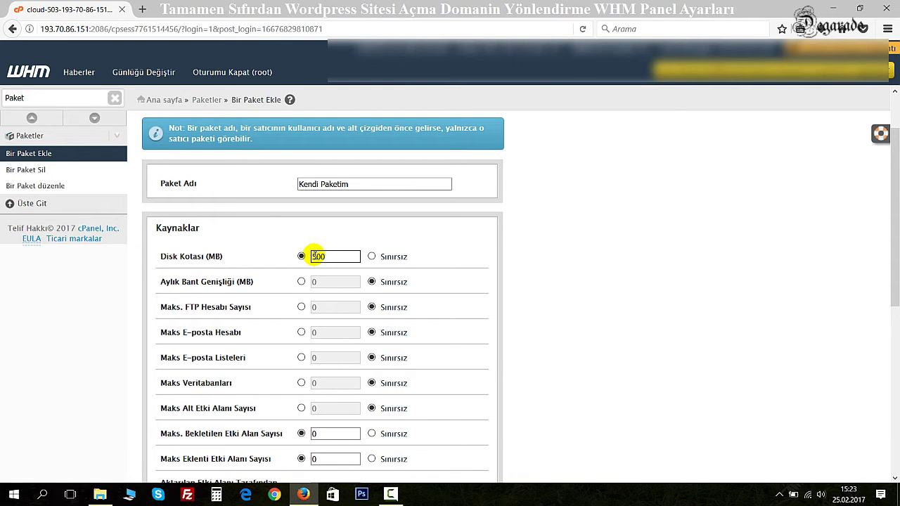
click(321, 184)
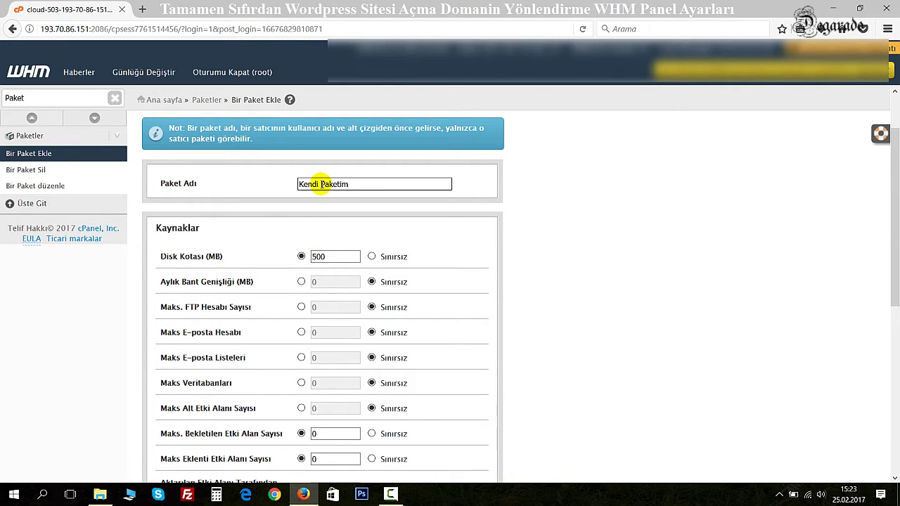
click(314, 243)
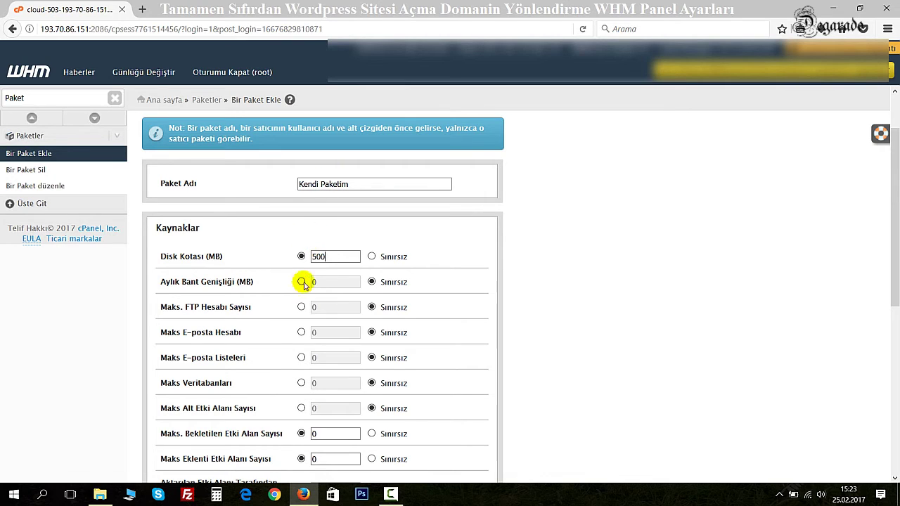
click(330, 256)
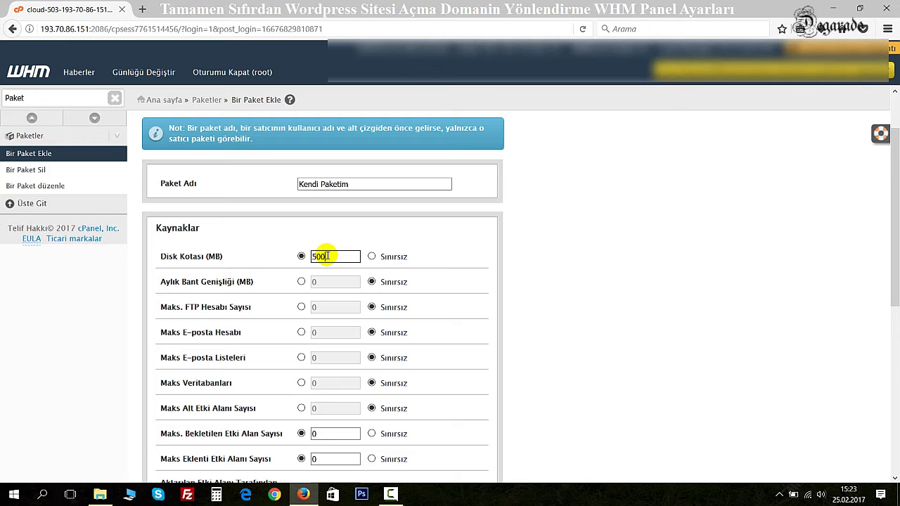
click(372, 256)
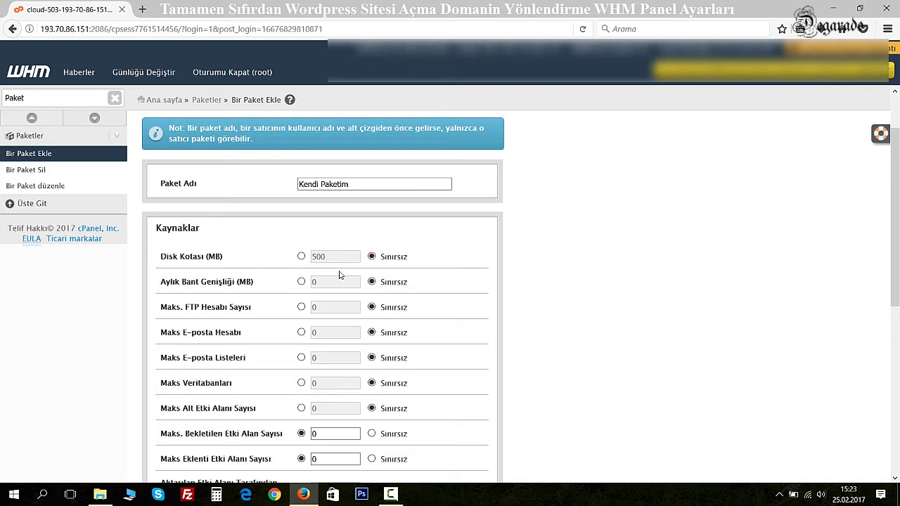
Step: Make the pending and addon domain limits Sınırsız
scroll(317, 289, down, 2)
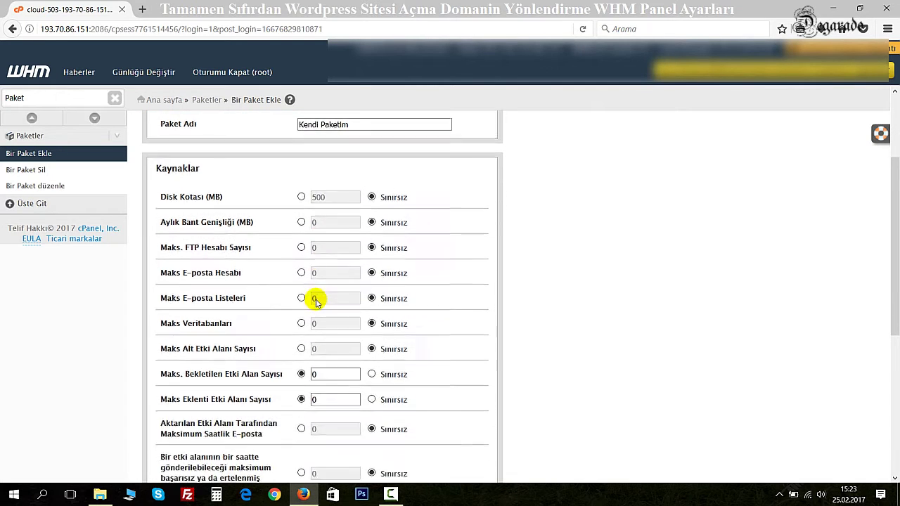
scroll(359, 336, down, 2)
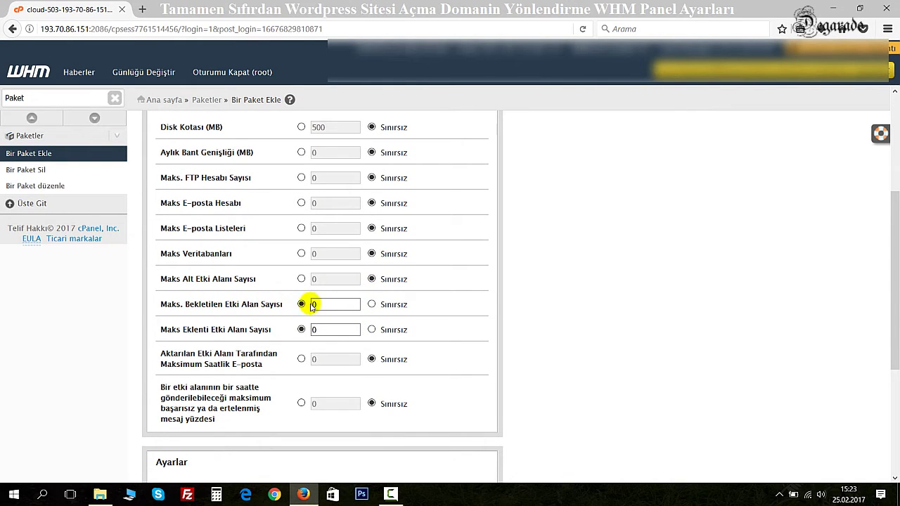
click(371, 304)
click(372, 329)
scroll(232, 334, down, 5)
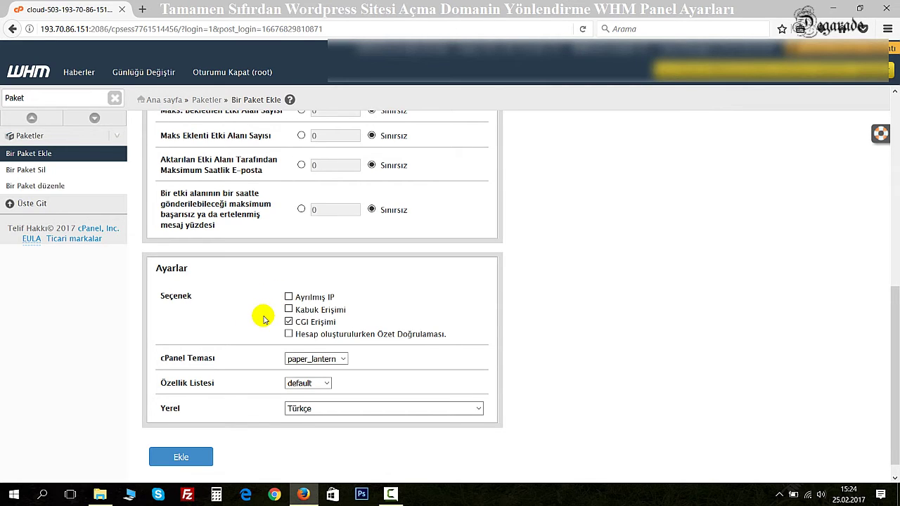
scroll(263, 320, down, 1)
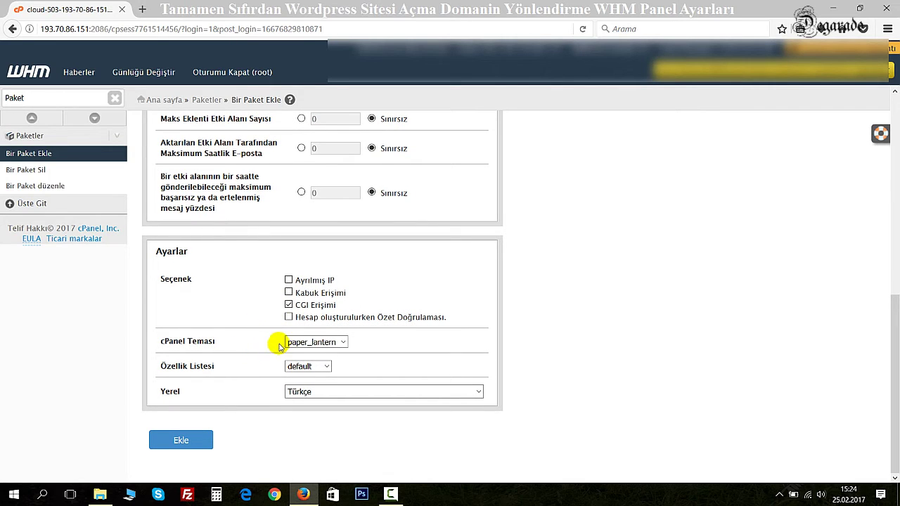
Step: Keep Türkçe locale, the default feature list and the paper_lantern theme
click(320, 391)
click(320, 392)
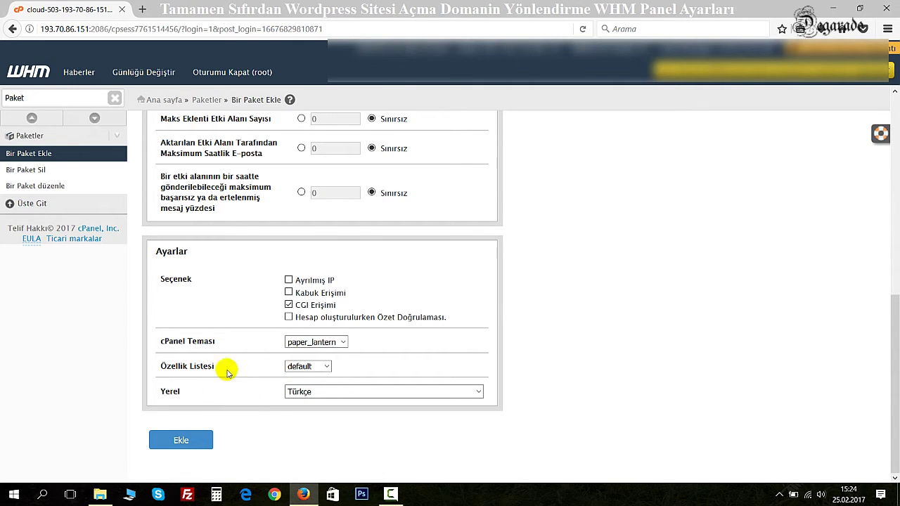
click(307, 366)
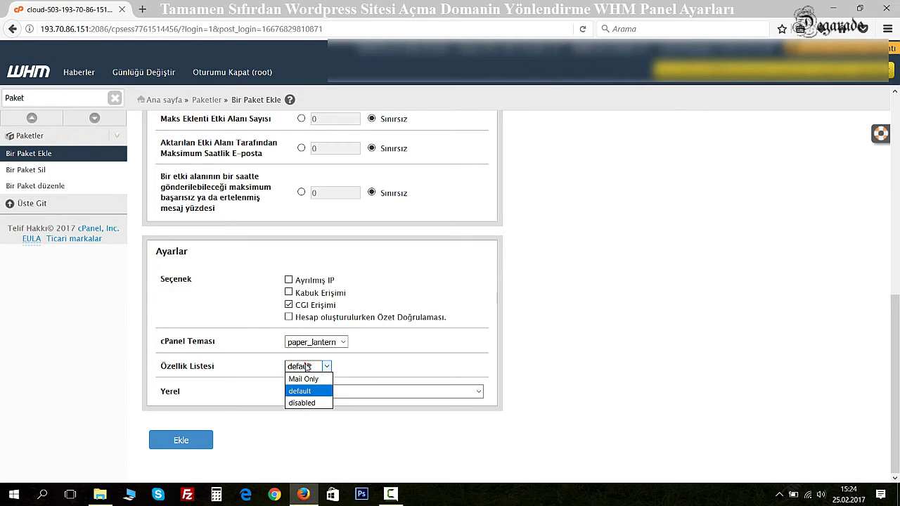
click(307, 366)
click(305, 343)
click(305, 343)
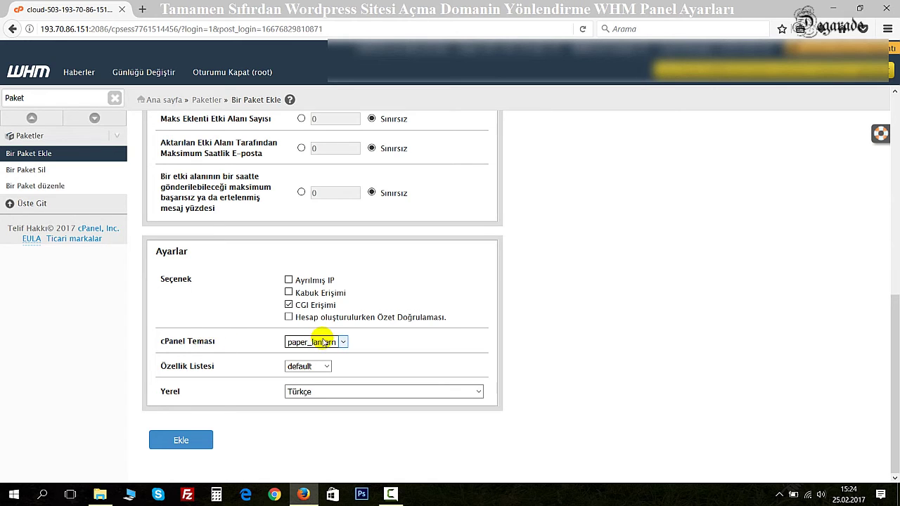
Step: Keep the paper_lantern theme and save the Kendi Paketim package, getting the Başarılı! notice
click(320, 342)
click(321, 345)
click(257, 356)
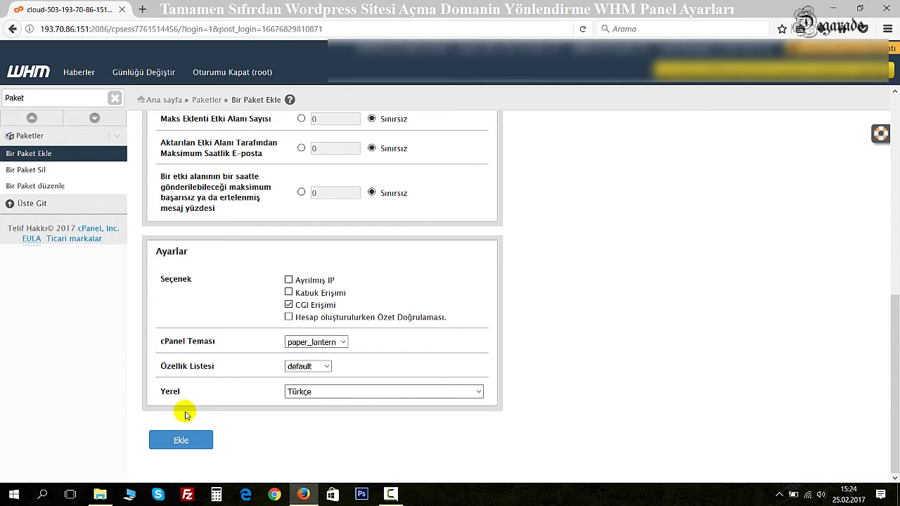
click(181, 441)
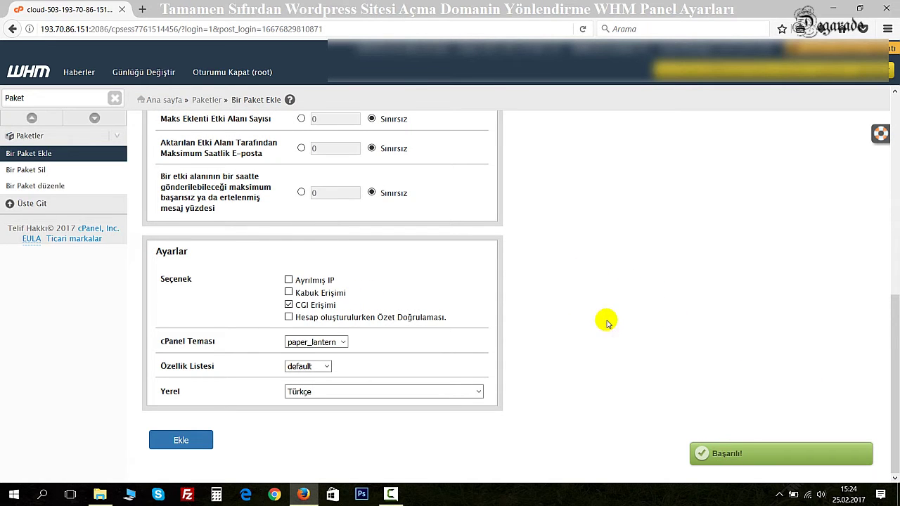
scroll(605, 316, up, 6)
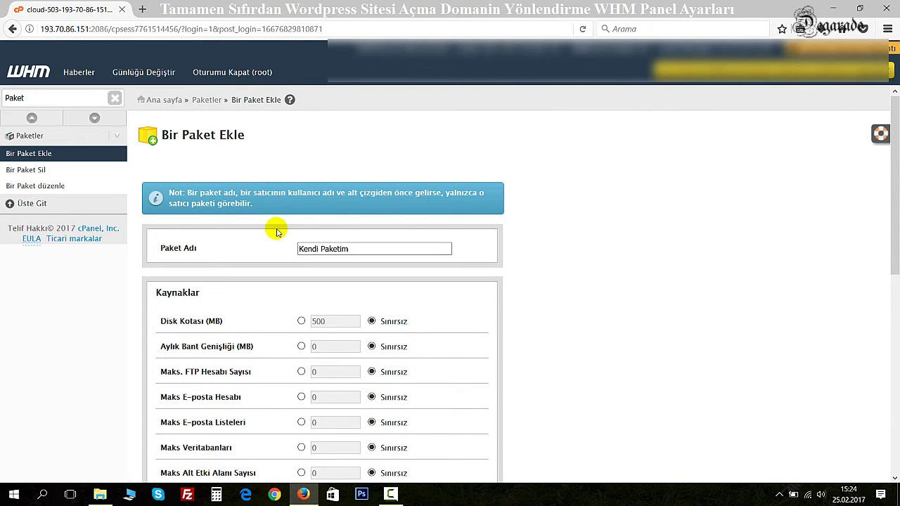
Step: Replace the 'Paket' sidebar search with 'hesap' to list the account functions
click(302, 248)
triple_click(348, 243)
click(237, 239)
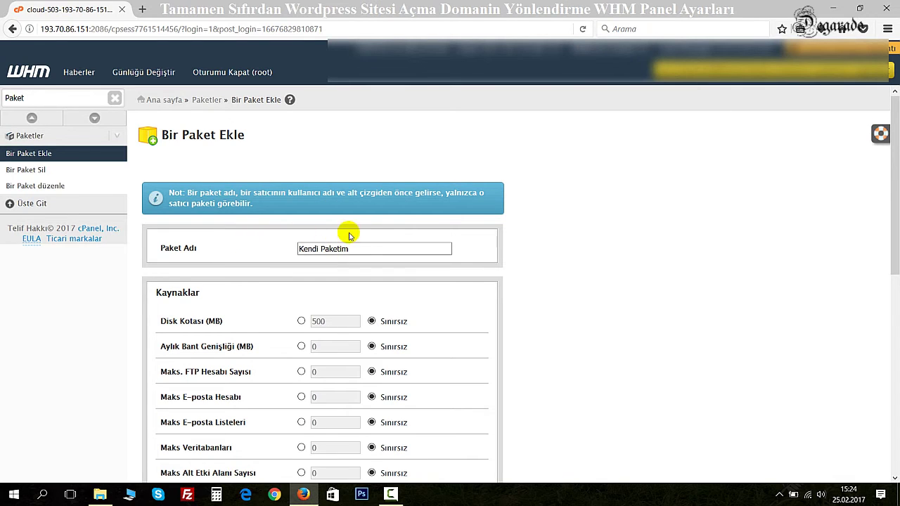
drag(44, 100, 1, 102)
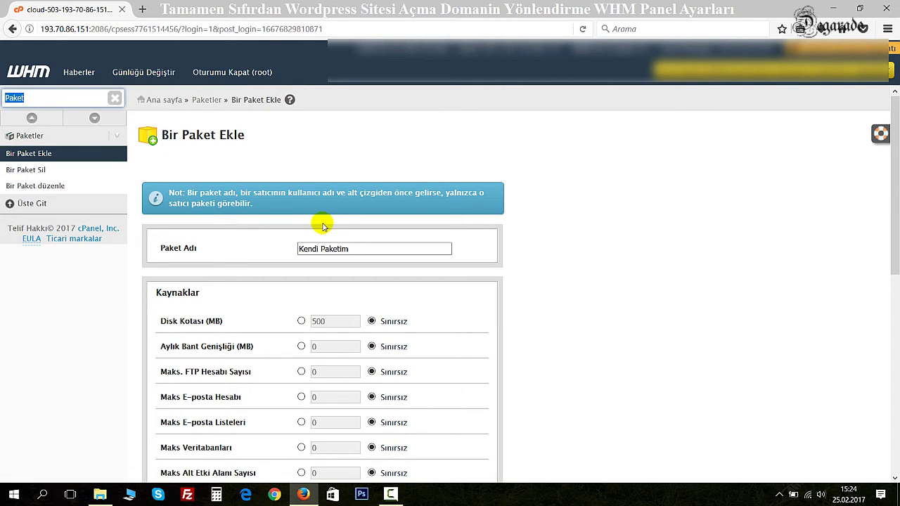
text(hesap)
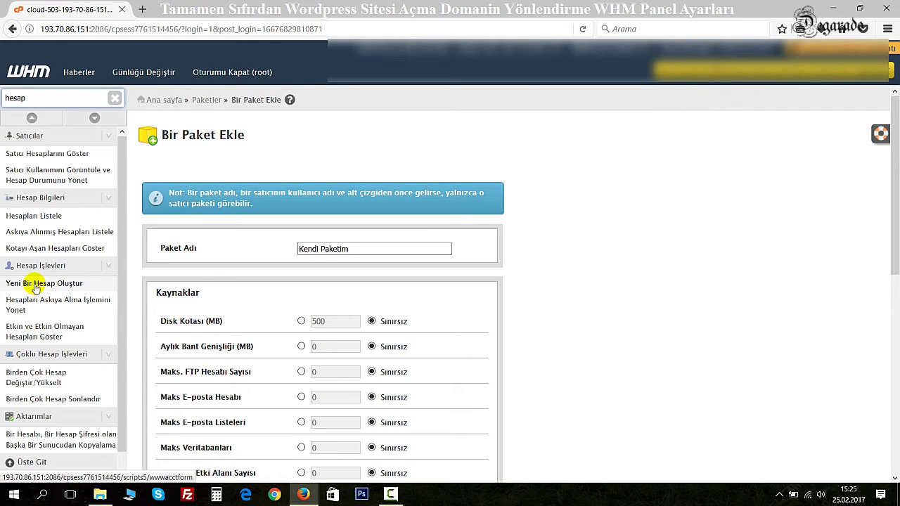
Step: Open Yeni Bir Hesap Oluştur and enter wpbilgileri.com as the account domain
click(84, 283)
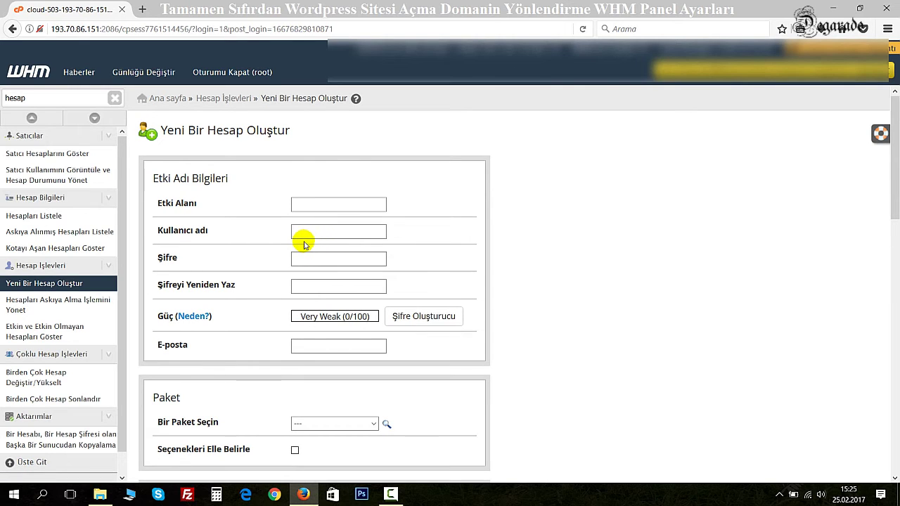
click(334, 200)
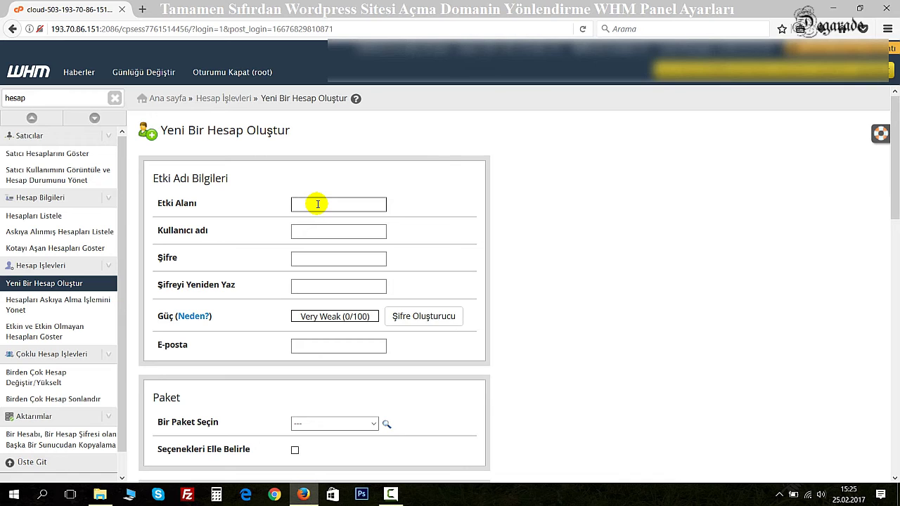
text(wm)
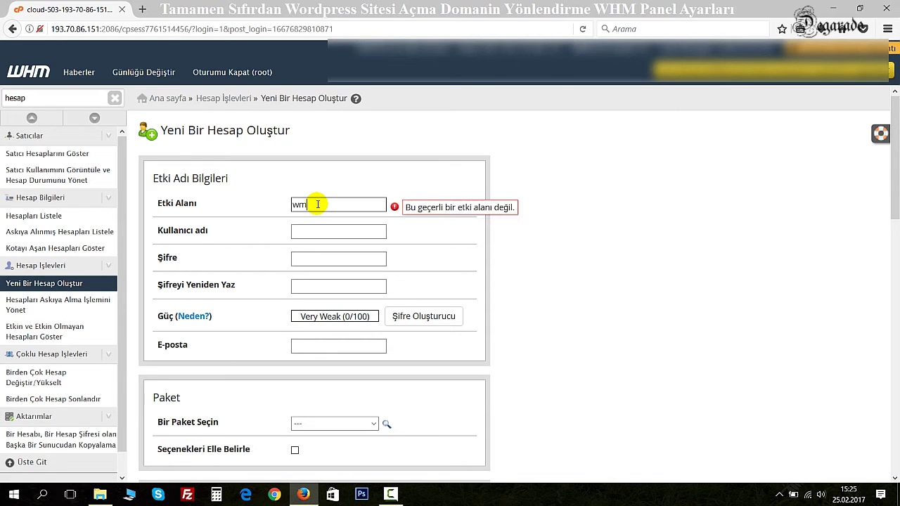
text(bilgiler.com)
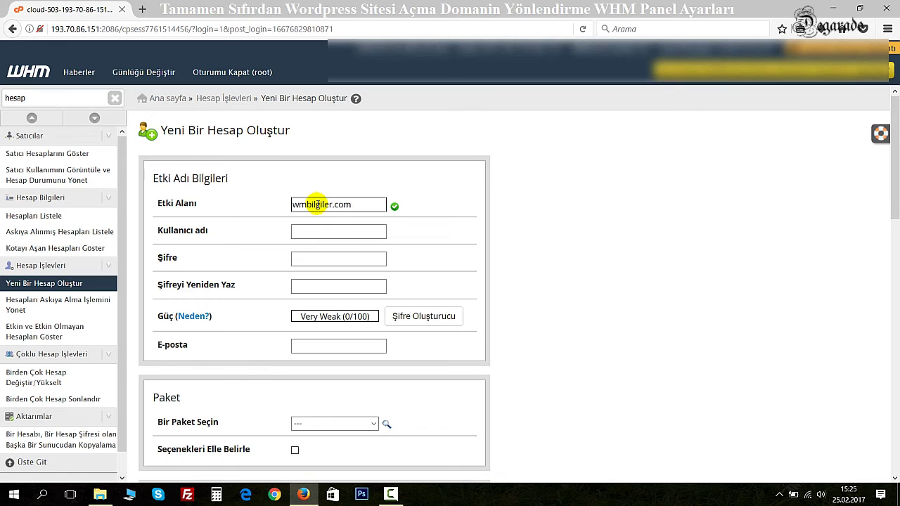
key(BackSpace)
text(p)
click(294, 231)
click(311, 229)
click(210, 231)
click(314, 232)
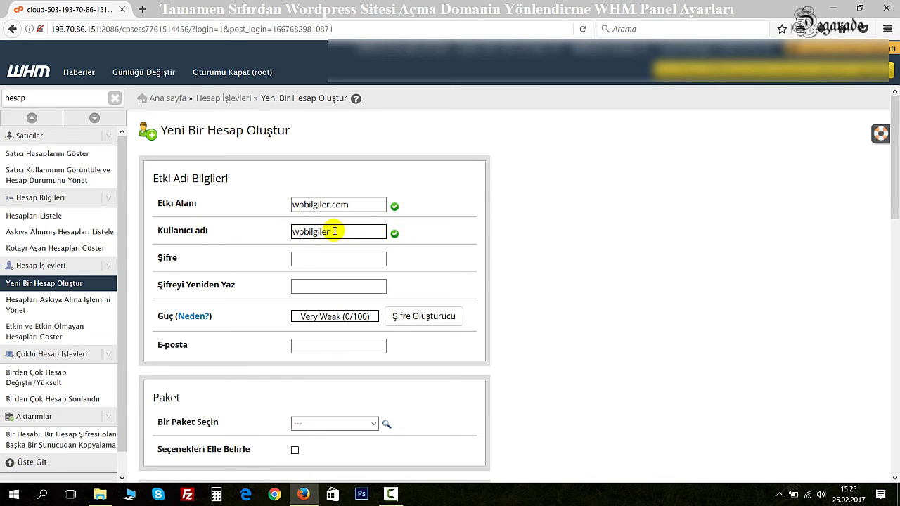
click(326, 204)
click(337, 231)
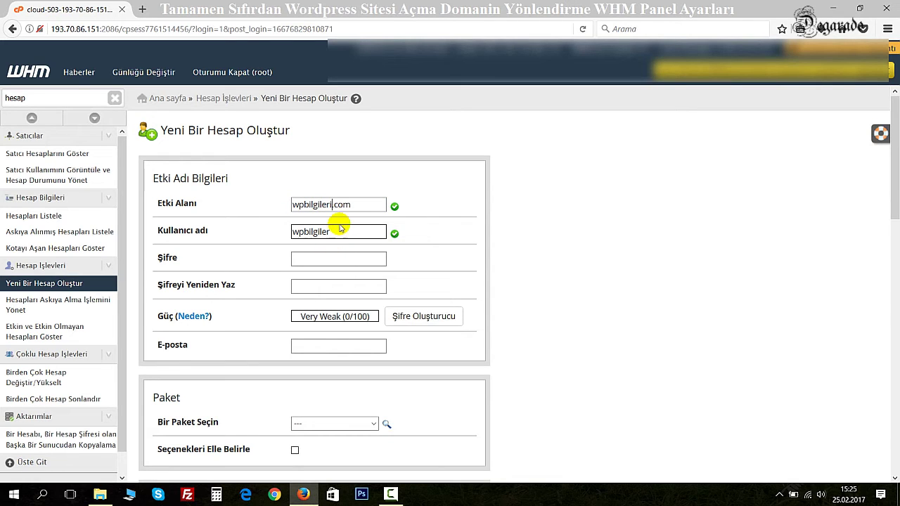
Step: Set the username to superadmin and enter the account password, confirming it
drag(337, 231, 316, 237)
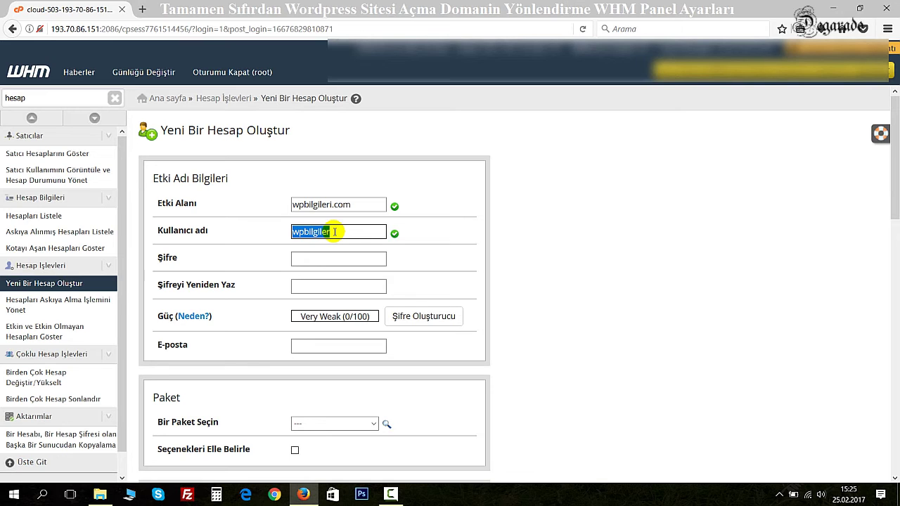
click(336, 232)
drag(337, 233, 253, 231)
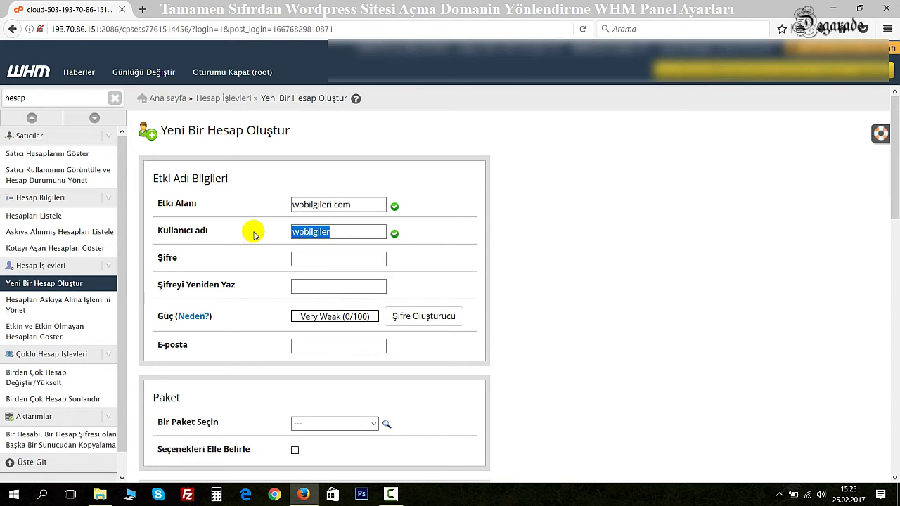
text(su)
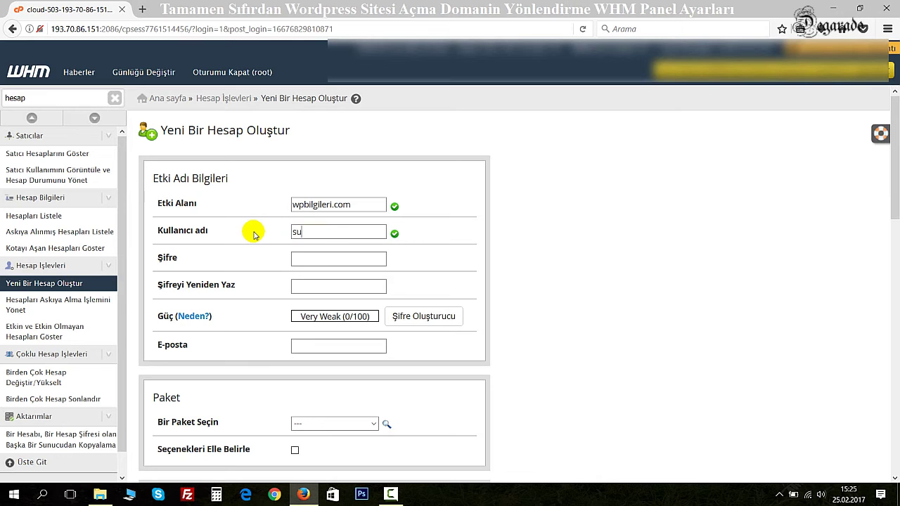
text(peradmin)
key(Tab)
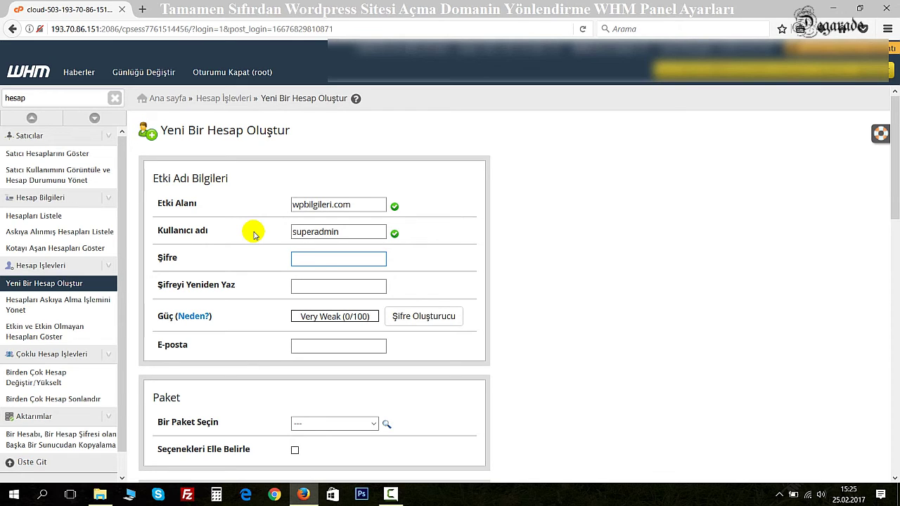
text(1)
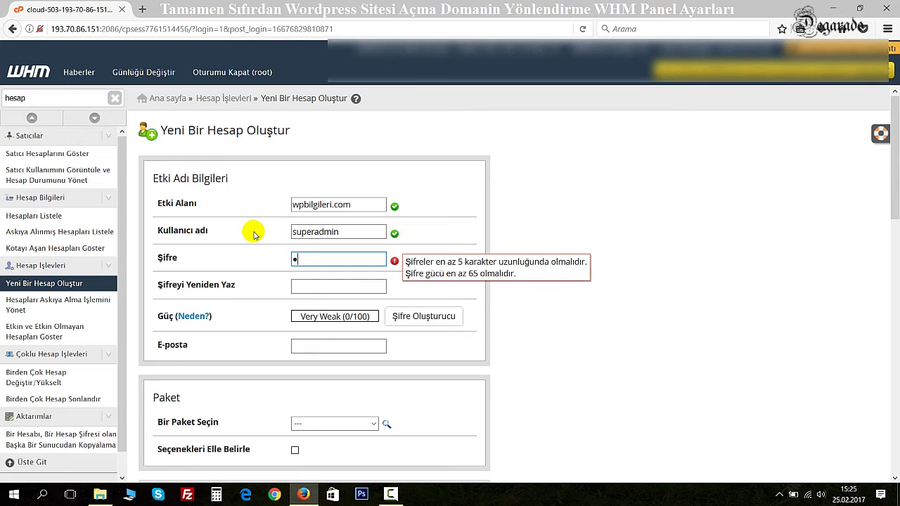
text(234567)
key(Tab)
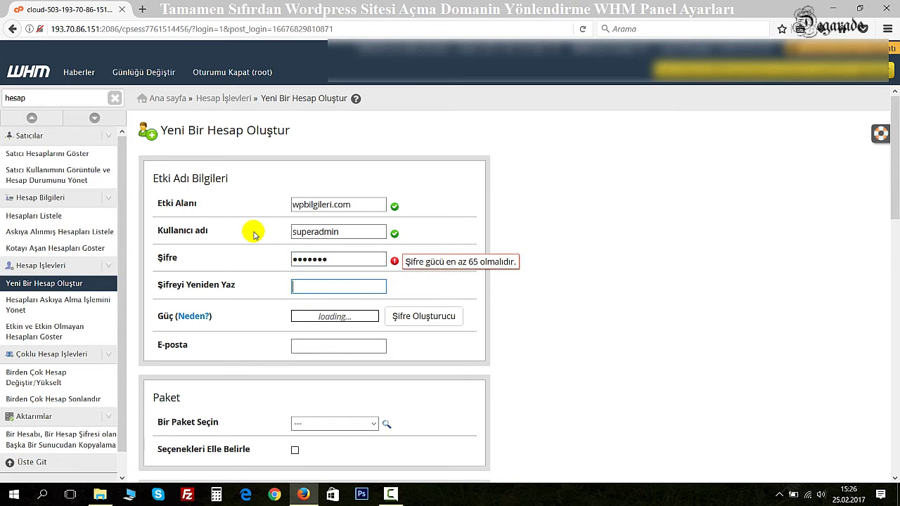
text(1234567)
key(Tab)
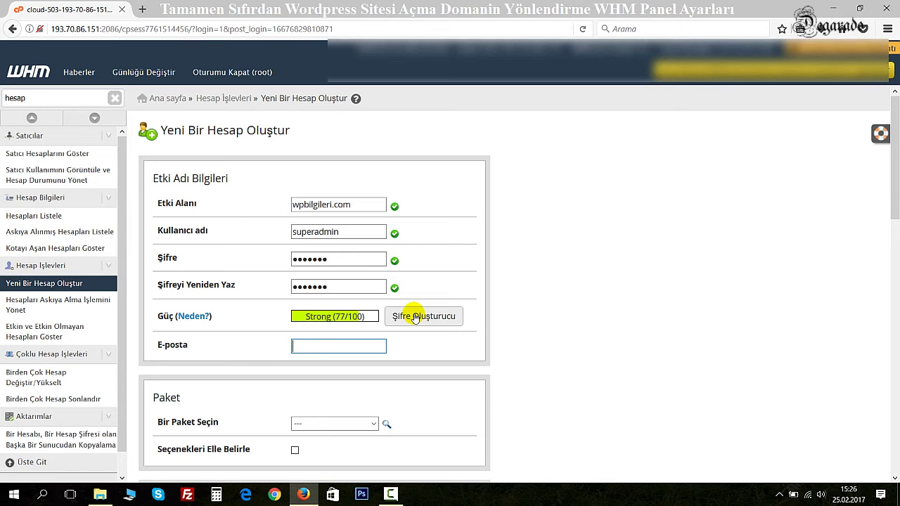
Step: Enter the contact e-mail address and choose the Kendi Paketim package
scroll(328, 312, down, 1)
scroll(328, 315, down, 2)
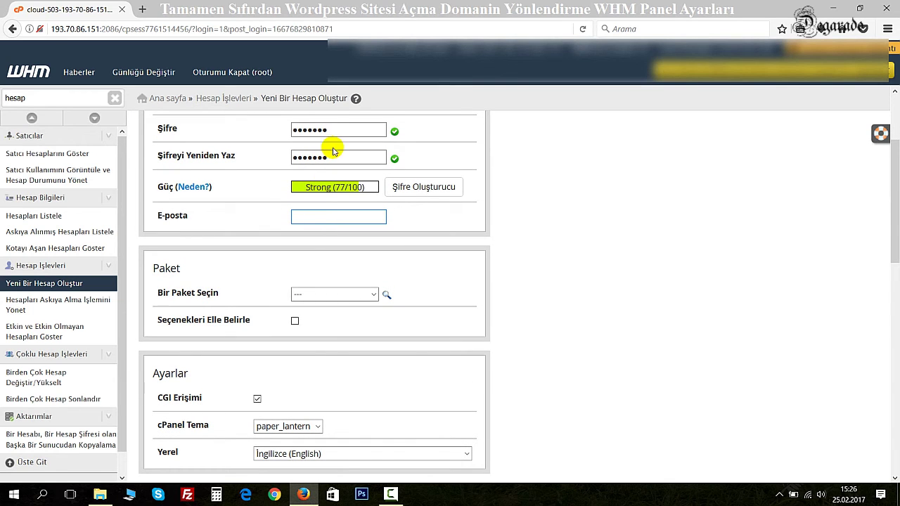
click(296, 217)
click(294, 216)
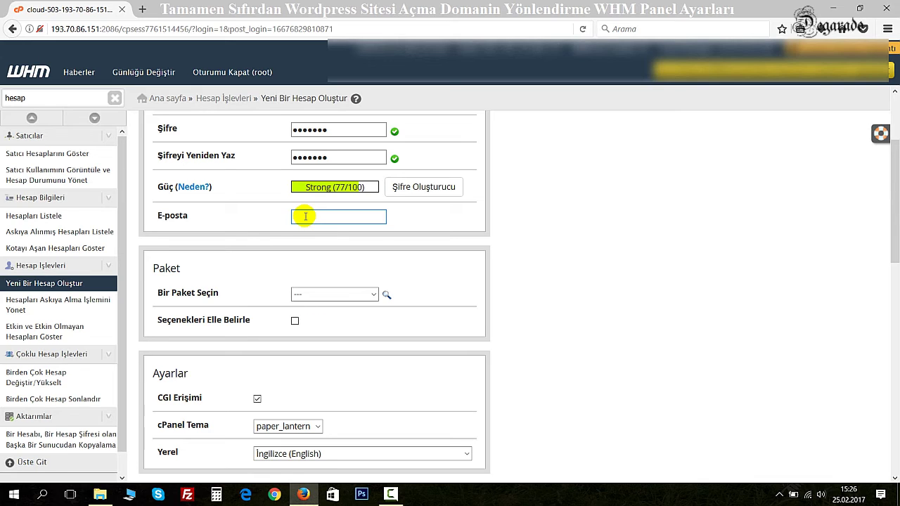
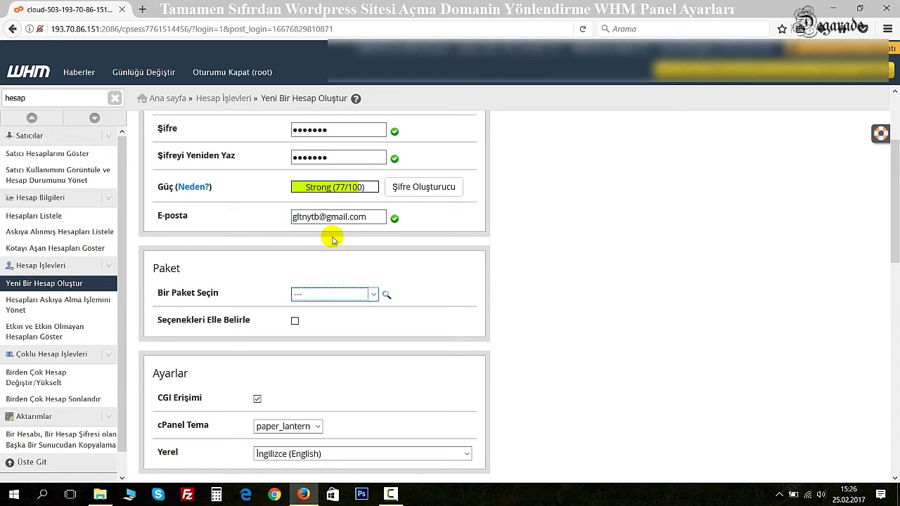
click(305, 295)
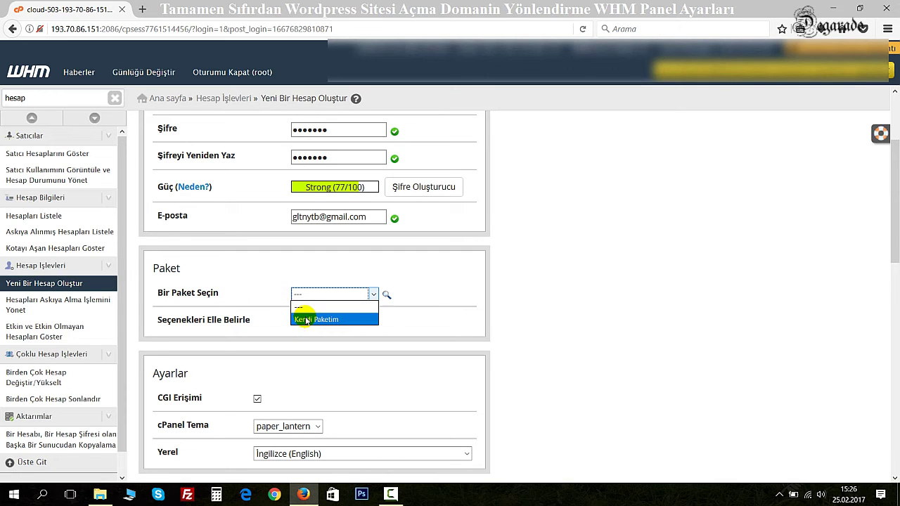
click(312, 320)
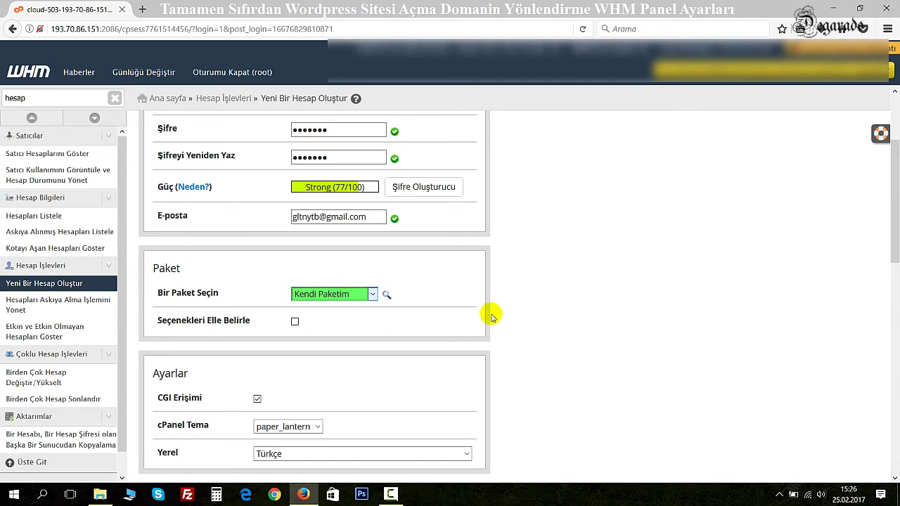
Step: Set mail routing to Yapılandırmayı Otomatik Algıla (önerilen) and submit with Oluştur
scroll(485, 281, down, 2)
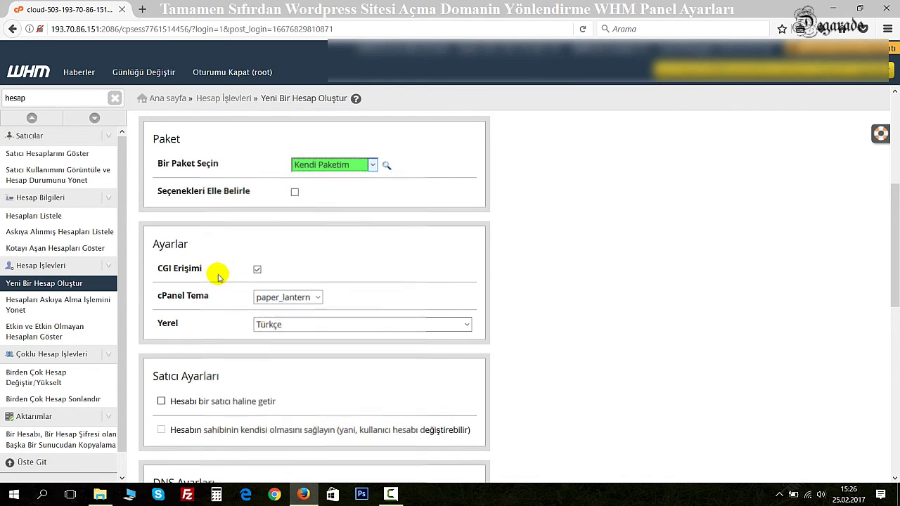
scroll(217, 274, down, 2)
scroll(218, 279, down, 1)
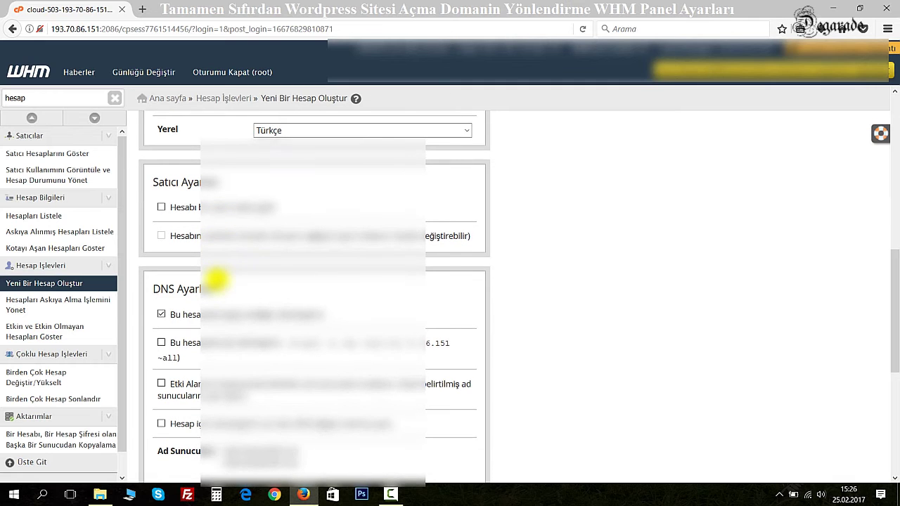
scroll(216, 279, down, 3)
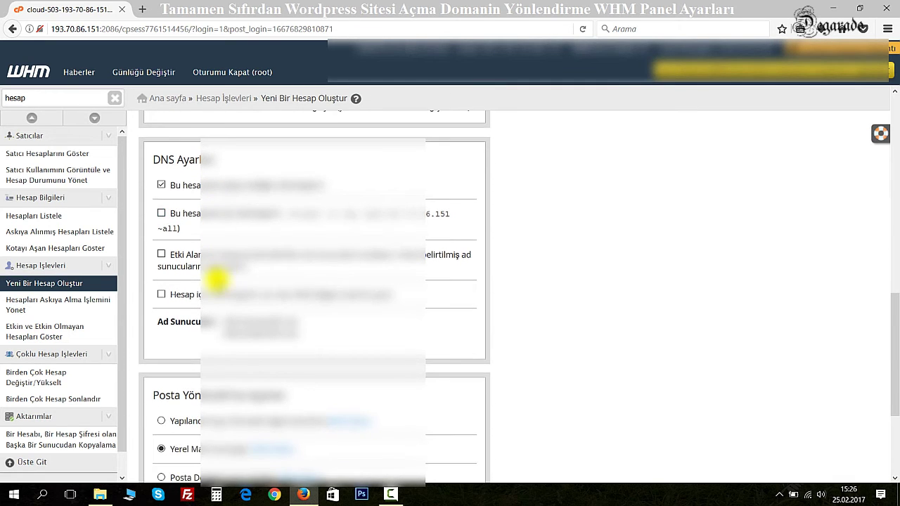
scroll(216, 280, down, 2)
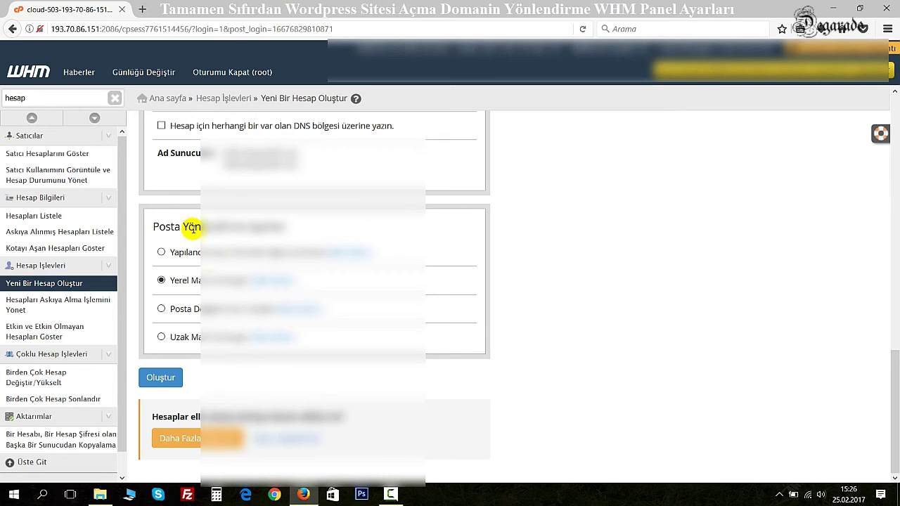
drag(254, 227, 197, 227)
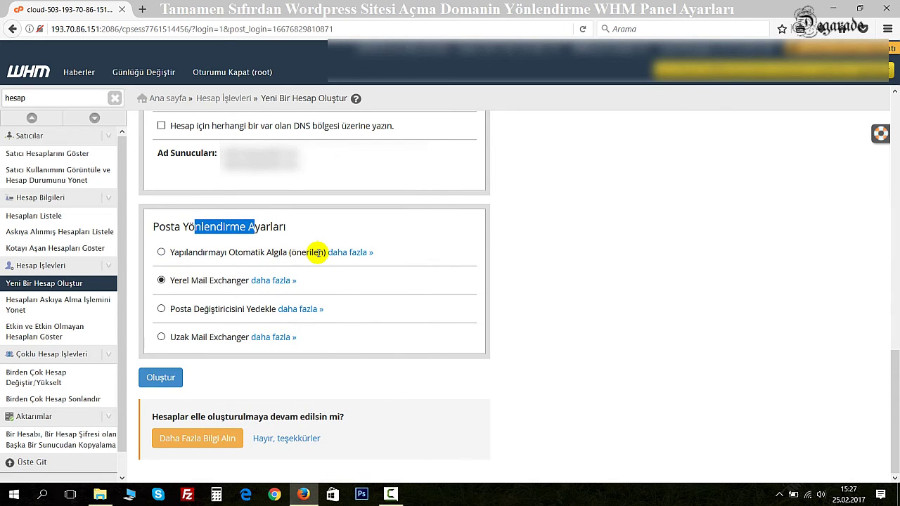
click(160, 253)
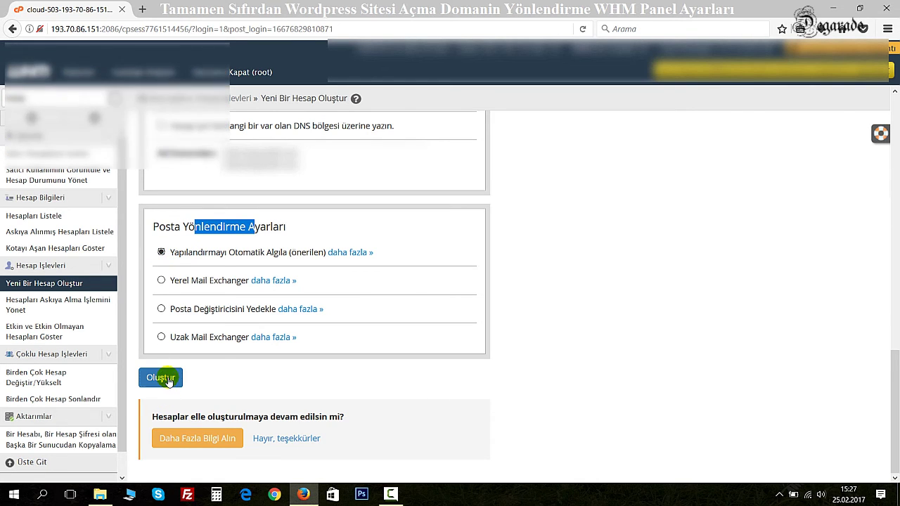
click(164, 378)
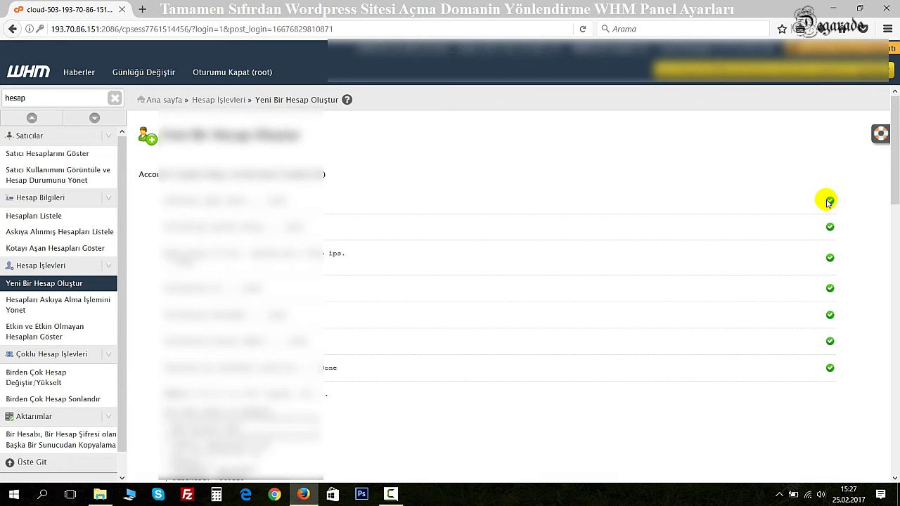
Step: Scroll through the wpbilgileri.com creation log, confirming every setup step reports Done
scroll(689, 337, down, 3)
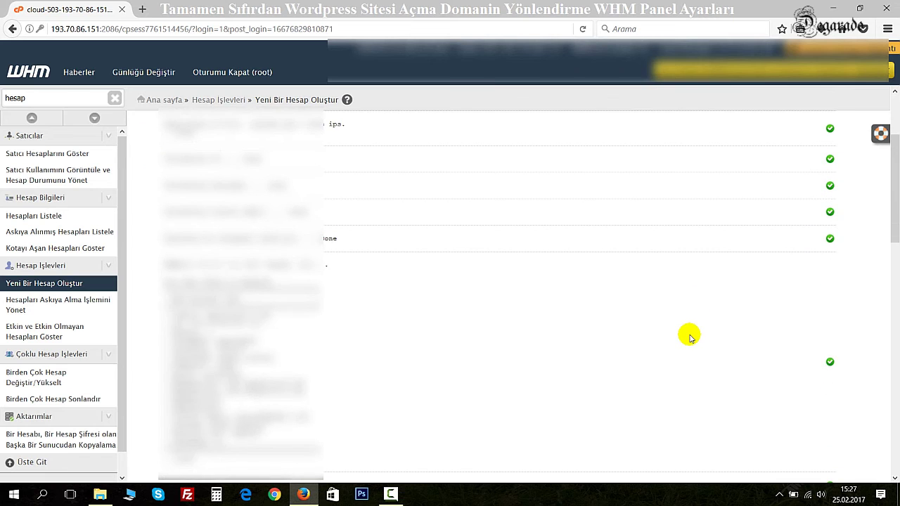
scroll(689, 338, down, 10)
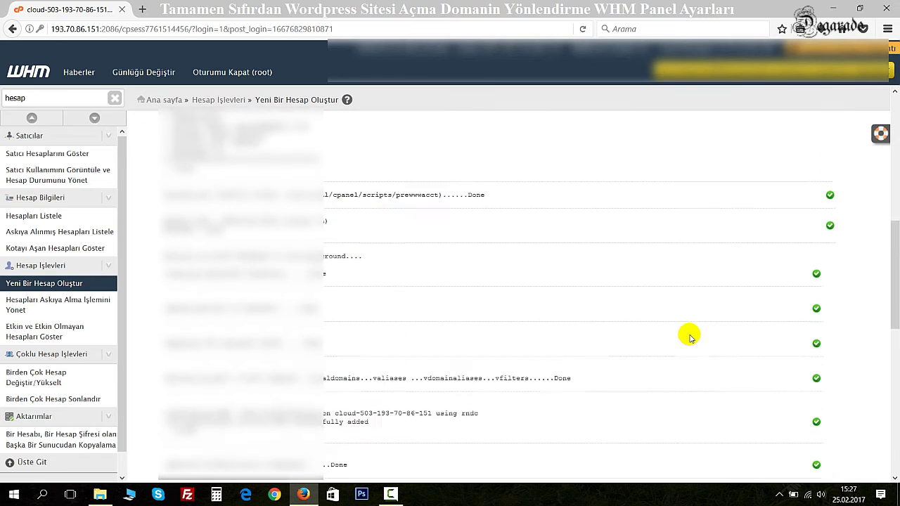
scroll(689, 337, down, 8)
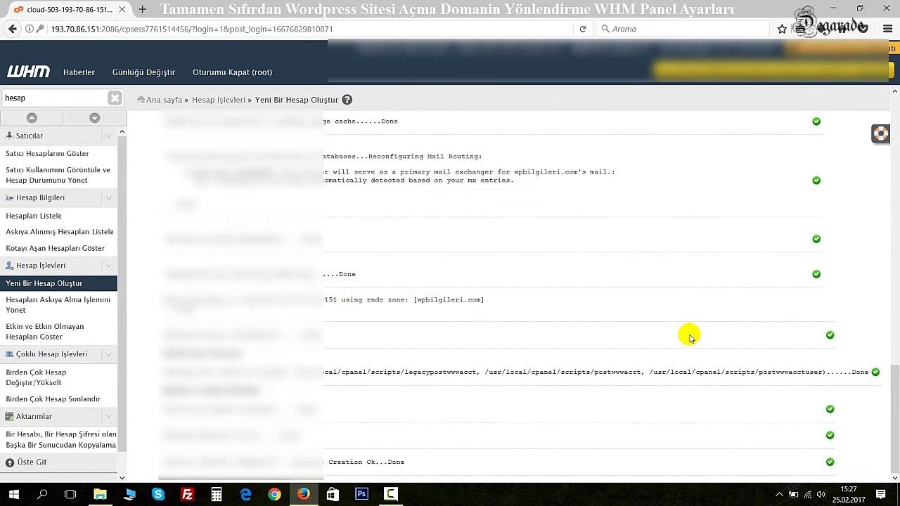
scroll(545, 349, up, 6)
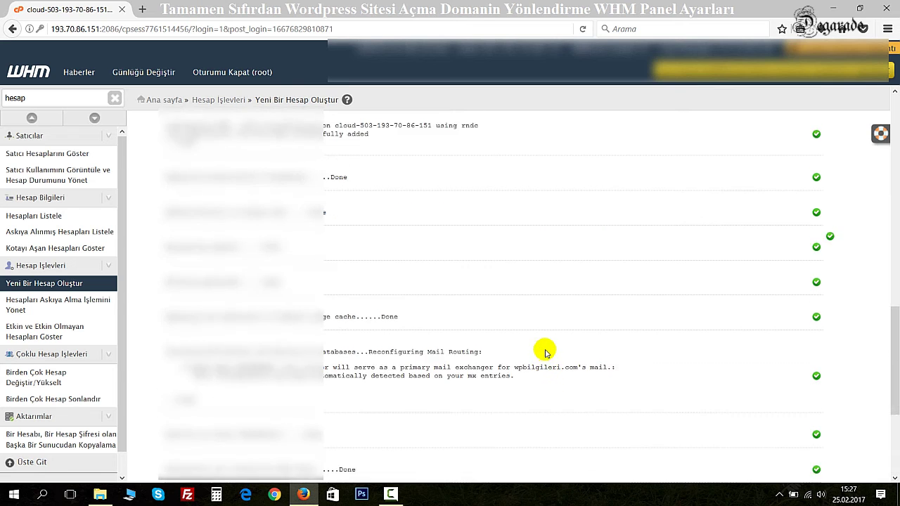
scroll(546, 349, up, 5)
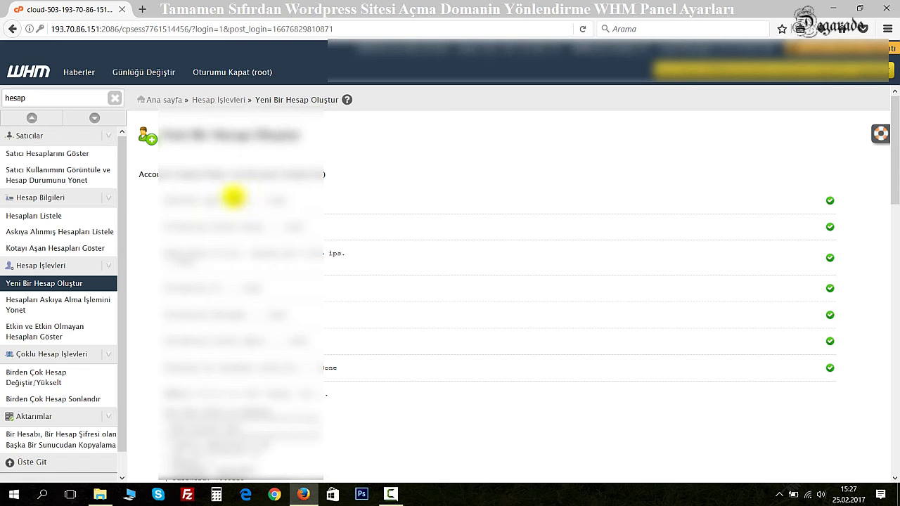
Step: Find wpbilgileri.com under Hesapları Listele and open its cPanel in a new tab
click(33, 219)
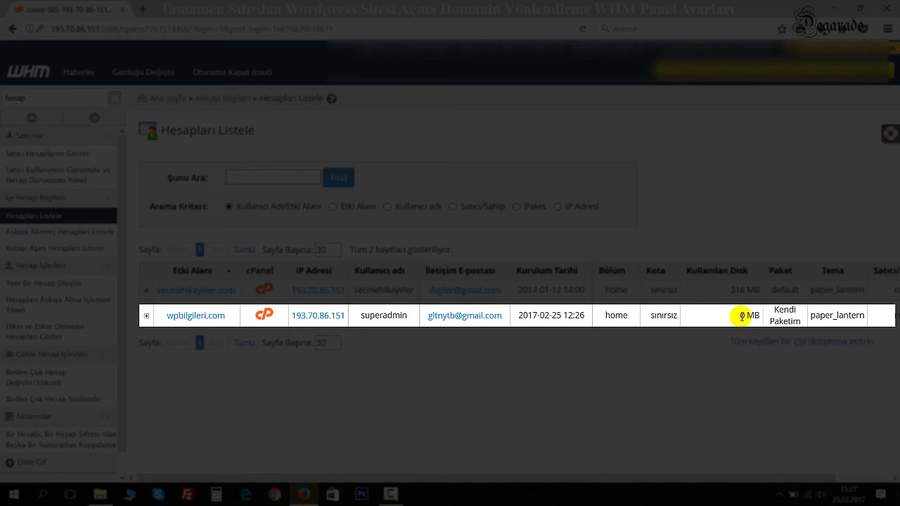
drag(404, 478, 287, 458)
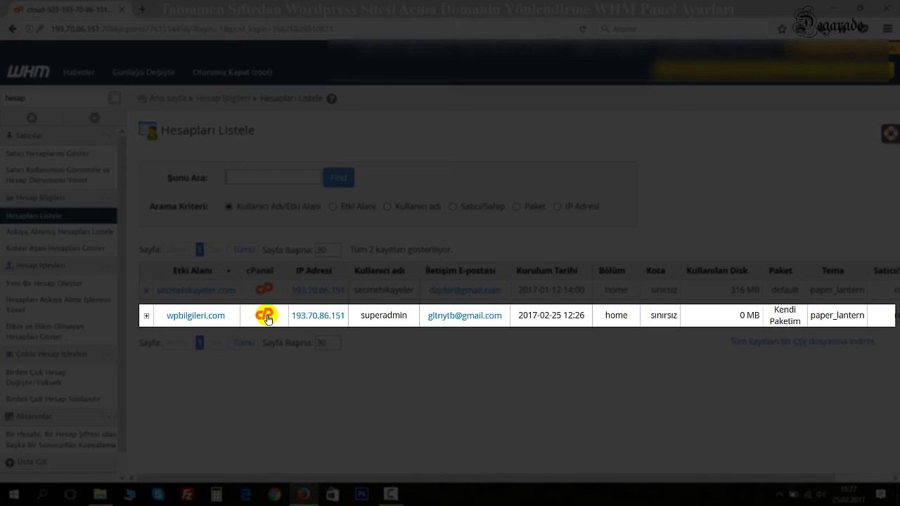
click(265, 316)
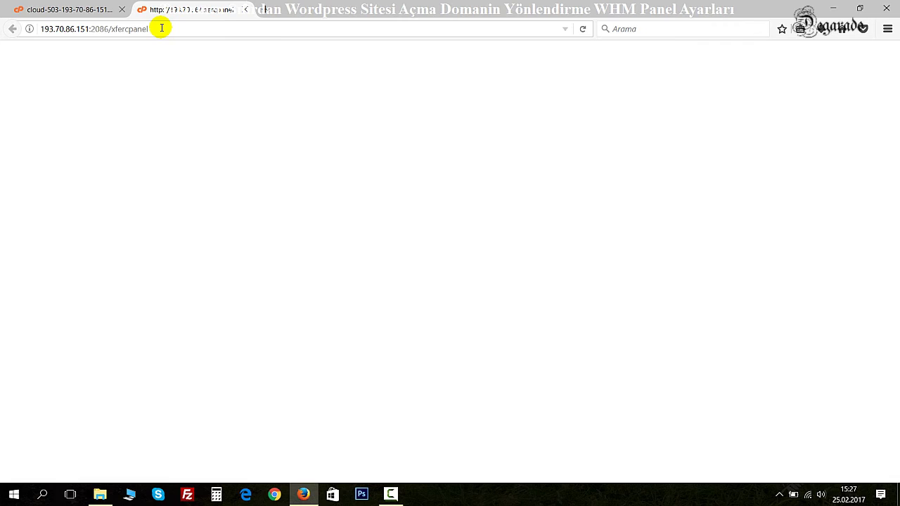